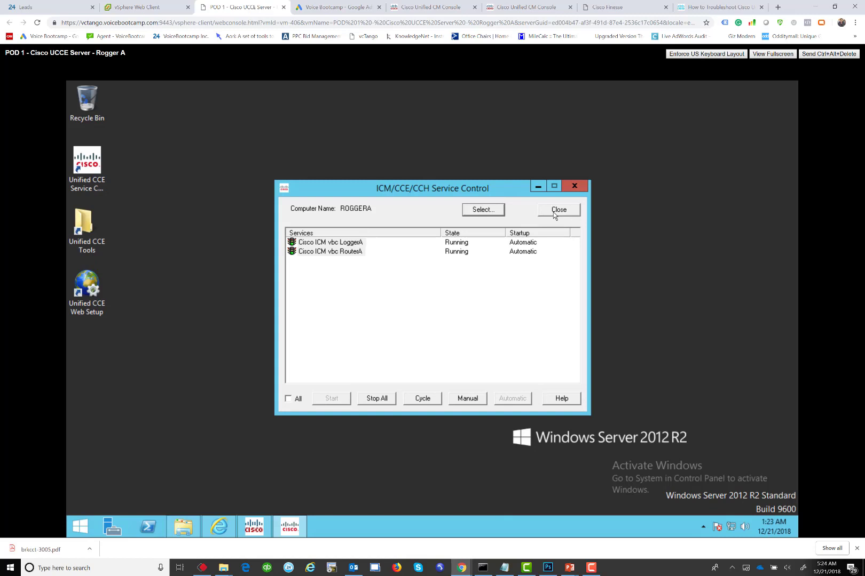
Step: Close the Service Control window, dismiss the sign-out notice, and minimize the Web Setup browser window
left_click(553, 211)
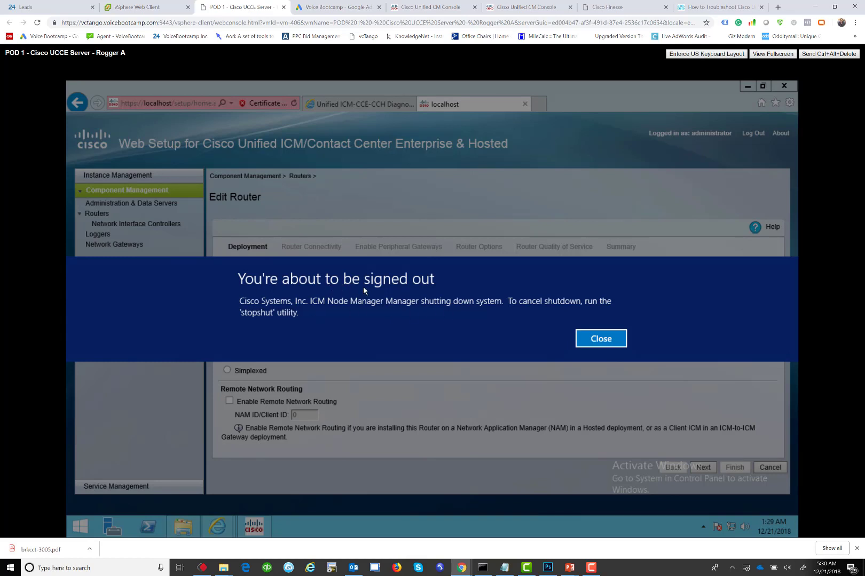
left_click(594, 340)
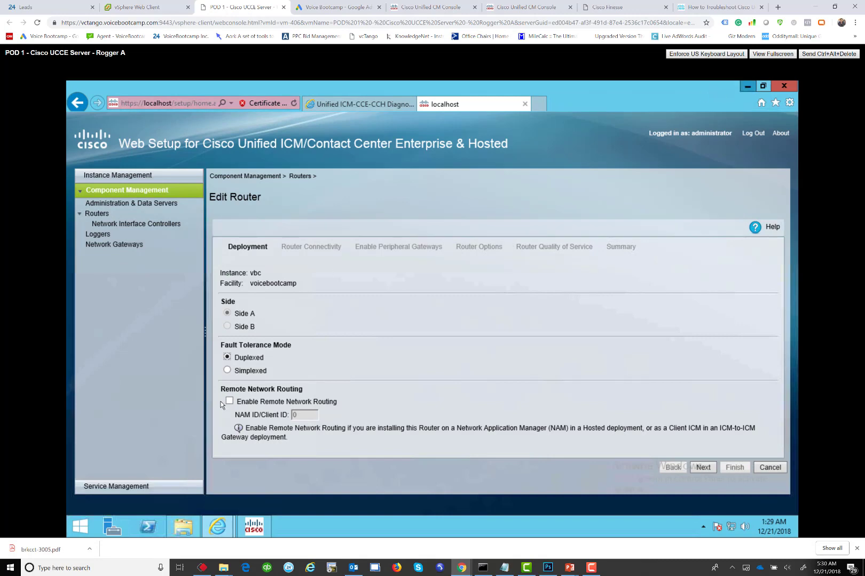
left_click(753, 85)
Step: Cancel the pending system shutdown by running the stopshut utility in a command prompt
right_click(87, 530)
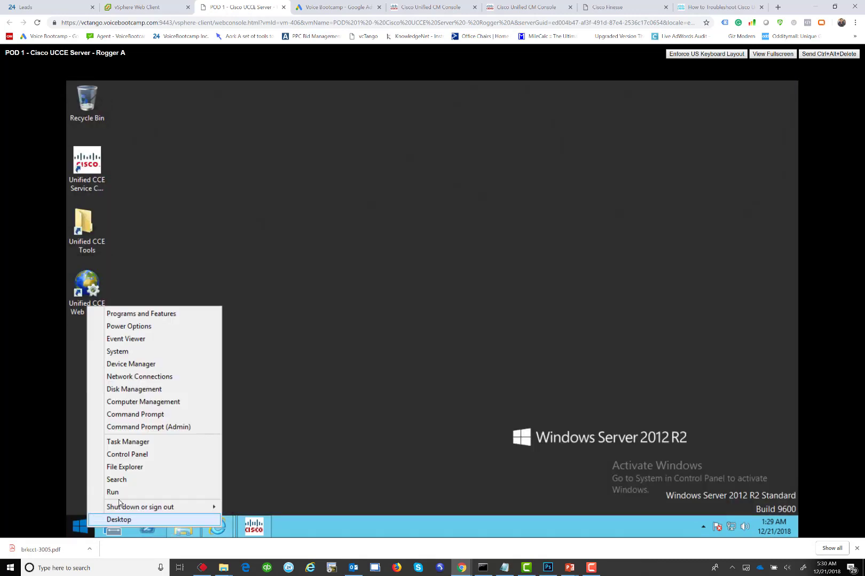
left_click(124, 494)
type("cmd")
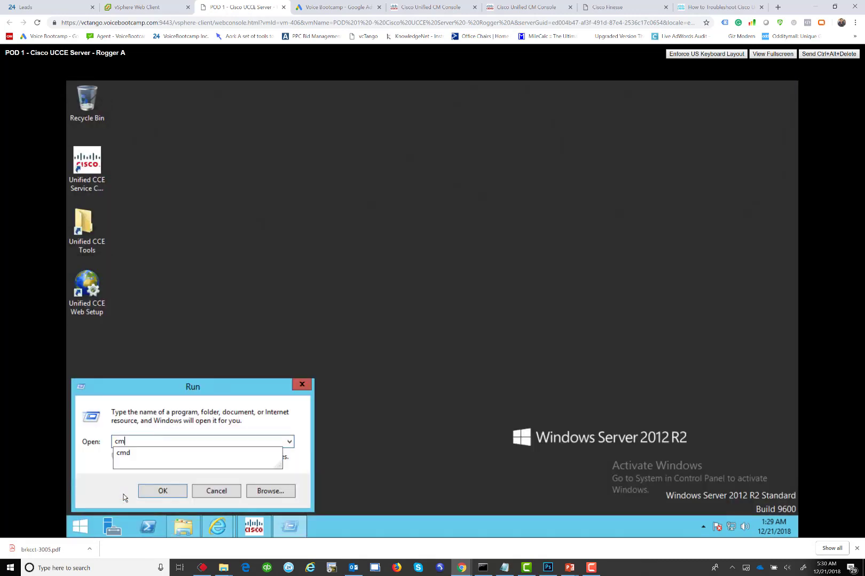
key("Return")
type("stopshut")
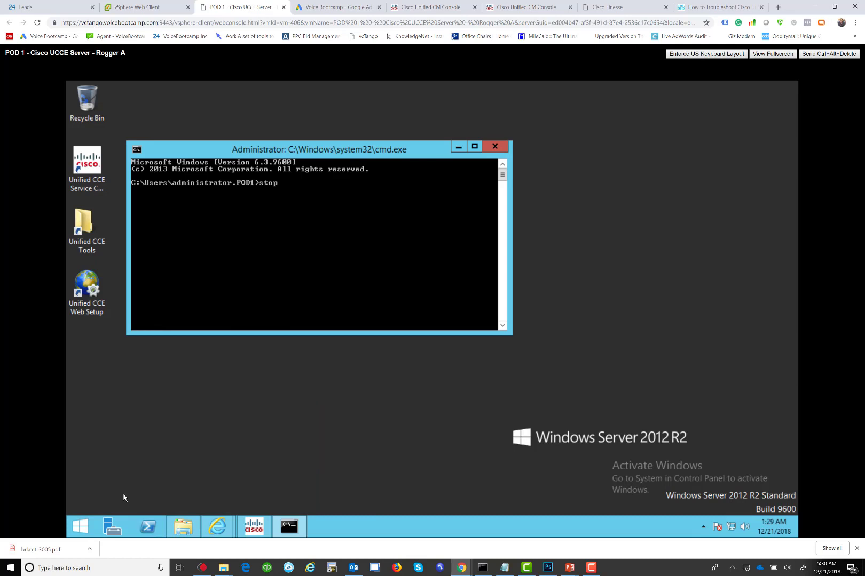
key("Return")
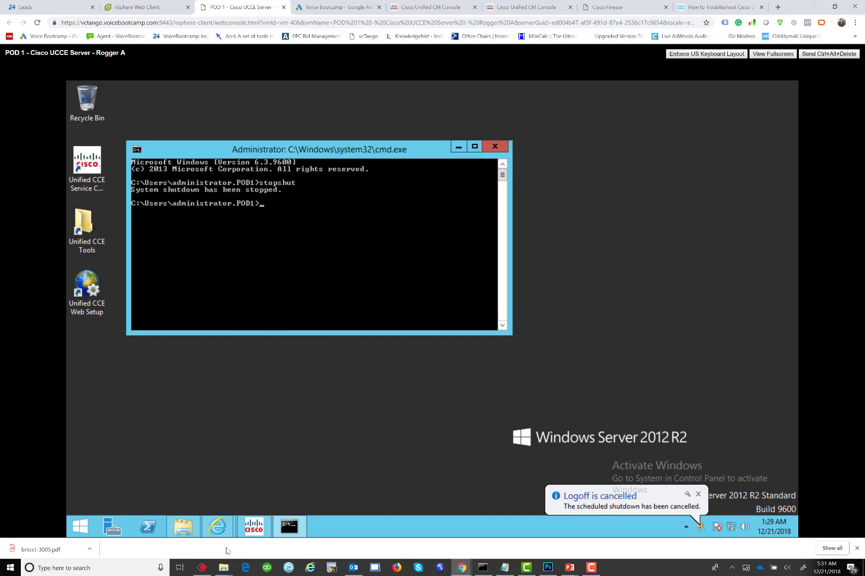
Step: Launch Diagnostic Framework Portico from the Cisco Unified CCE Tools folder, continuing past the certificate warning, and open its ListTraceFiles command
left_click(190, 532)
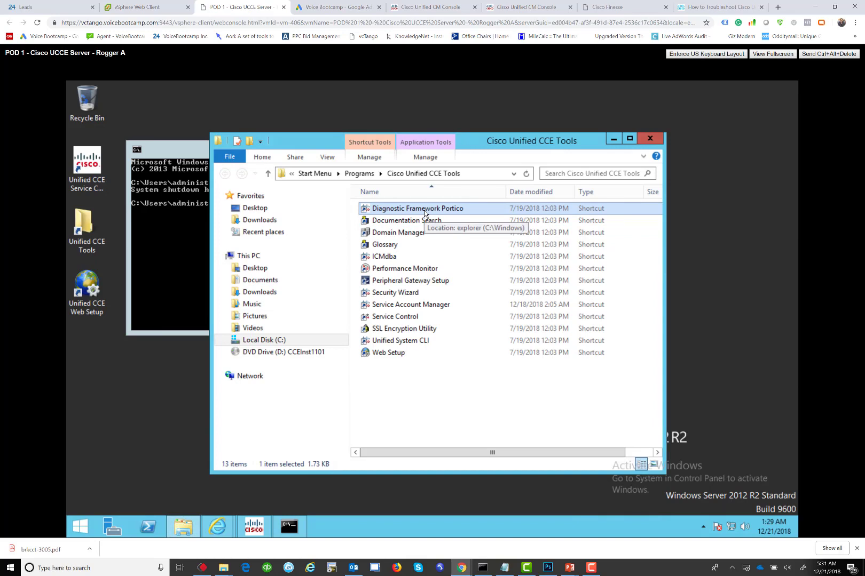
double_click(424, 213)
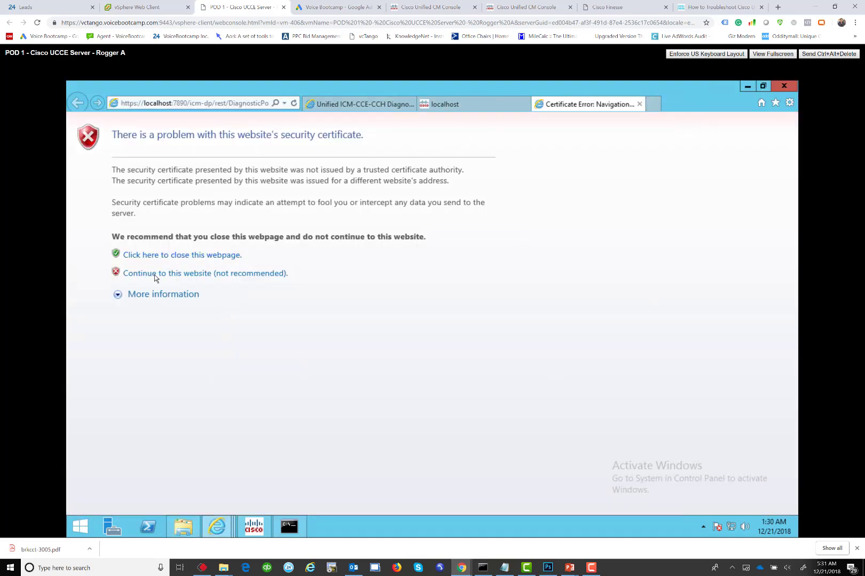
left_click(157, 274)
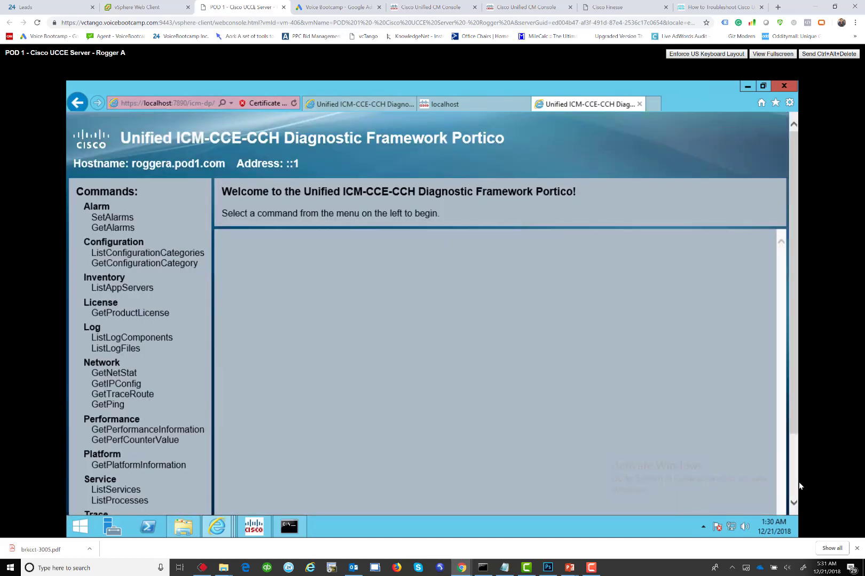
scroll(793, 494, "down", 3)
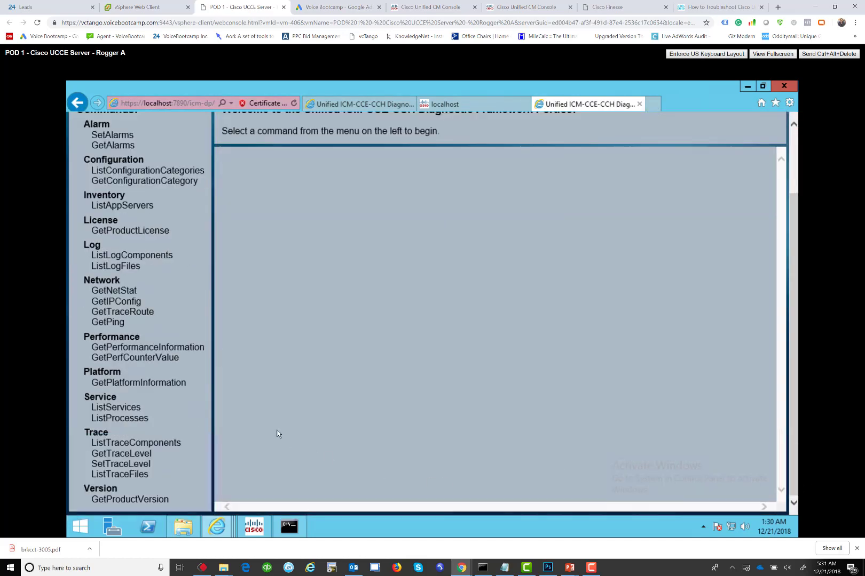
left_click(115, 475)
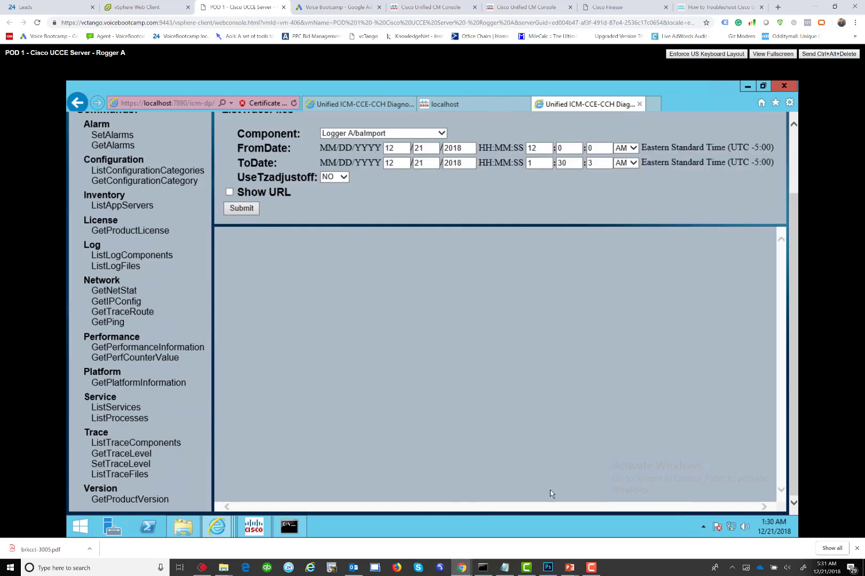
Step: Open Unified CCE Service Control from the desktop and check the state of the Cisco ICM vbc RouterA service
right_click(521, 531)
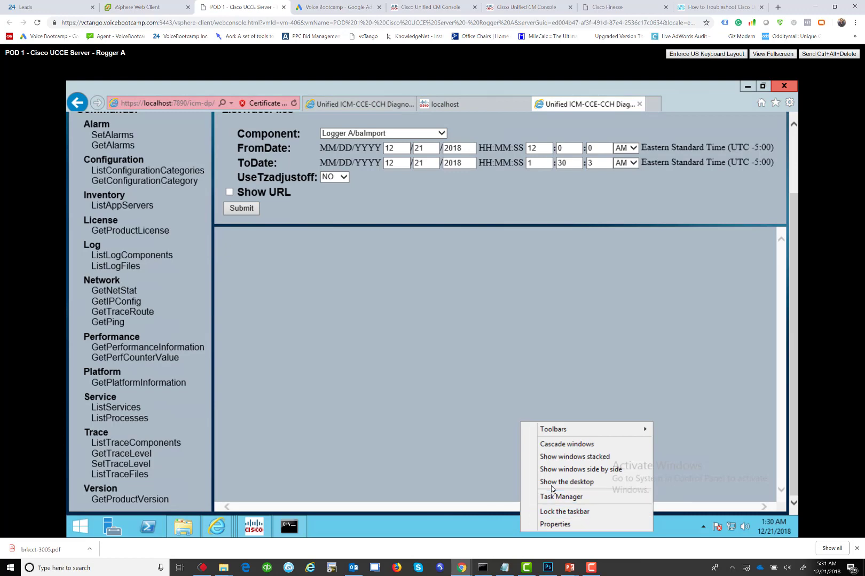
left_click(550, 483)
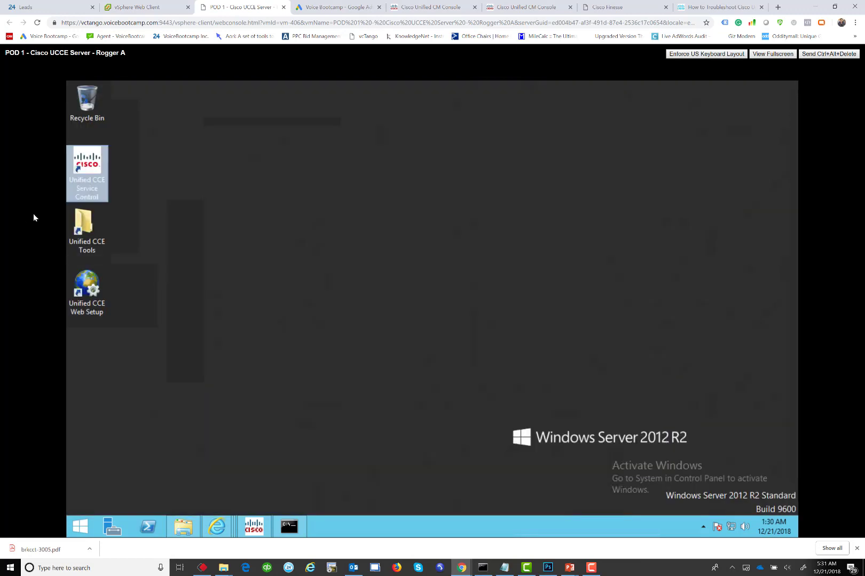
double_click(97, 171)
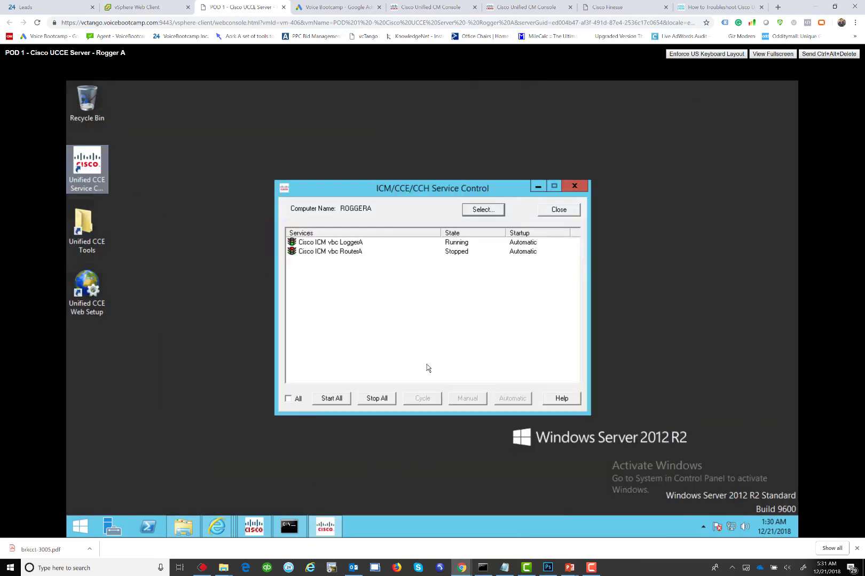
left_click(329, 252)
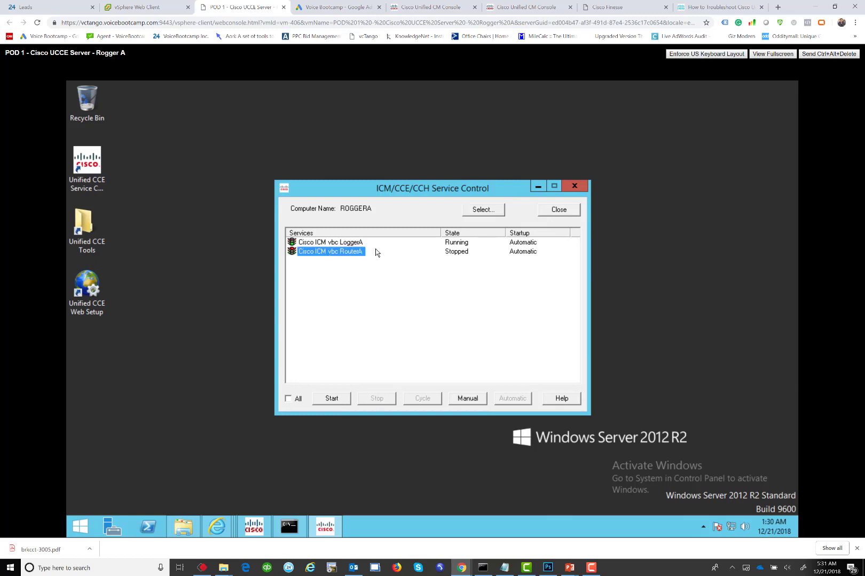
Step: Return to the Portico's ListTraceFiles form and list the trace files for the Router A/mds component
left_click(217, 528)
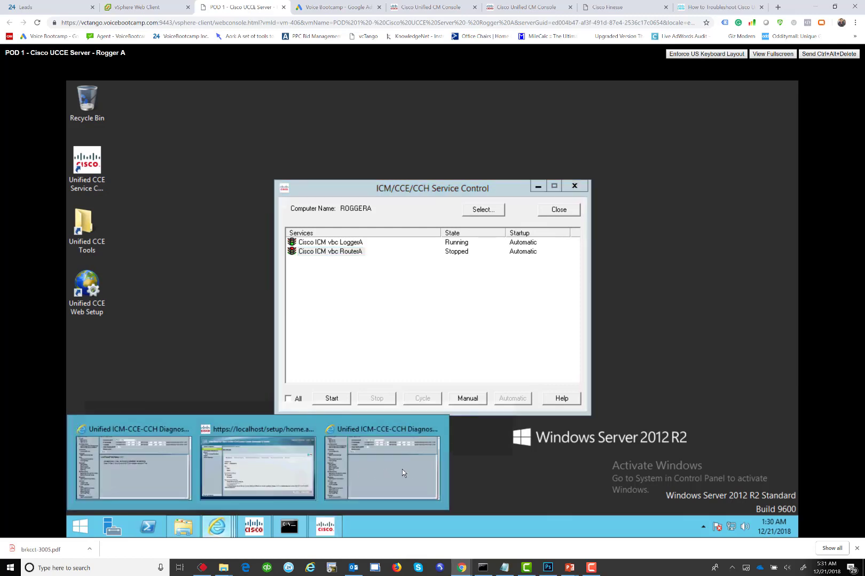
left_click(372, 484)
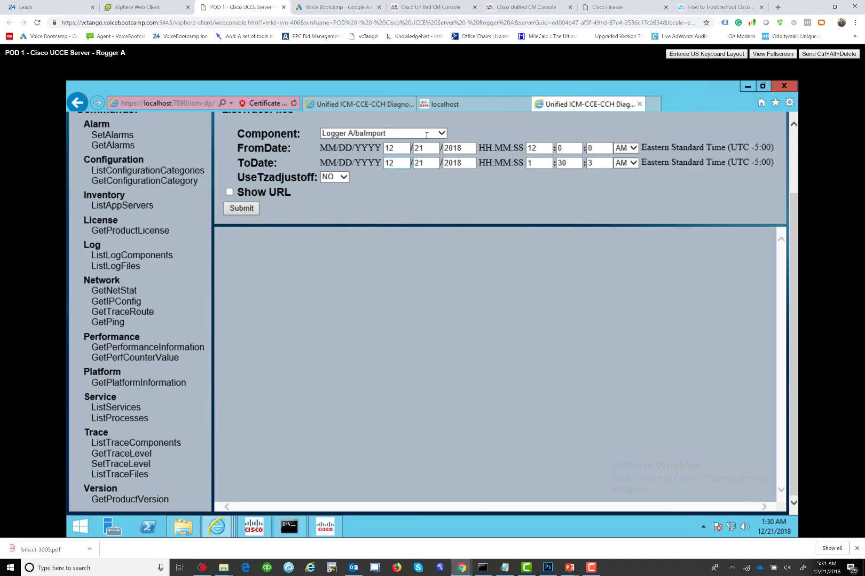
left_click(427, 135)
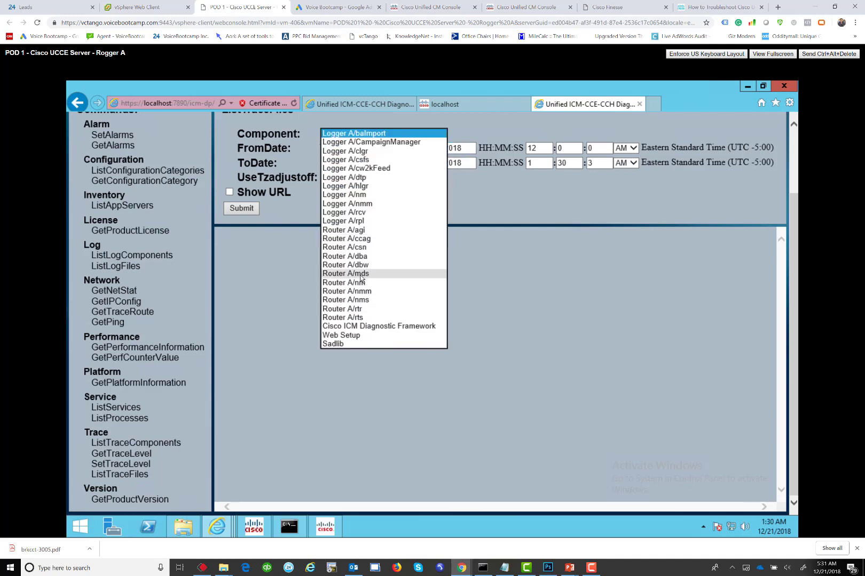
left_click(360, 275)
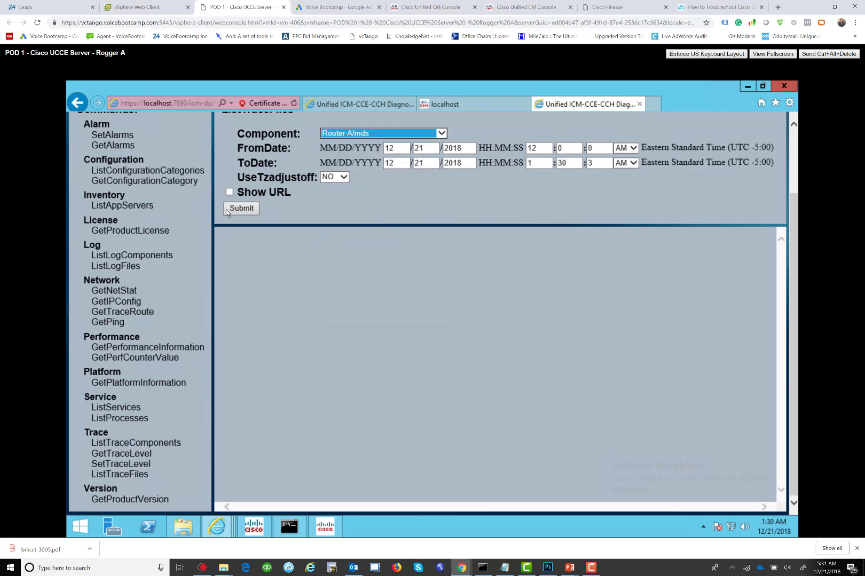
left_click(241, 208)
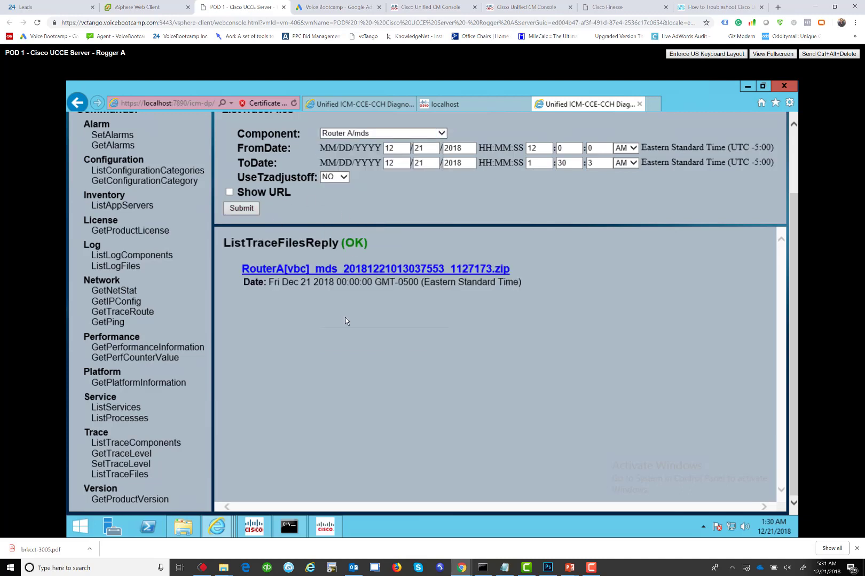
Step: Open the returned RouterA mds trace archive and view the text log in its EMSLogFile folder in a maximized window
left_click(344, 270)
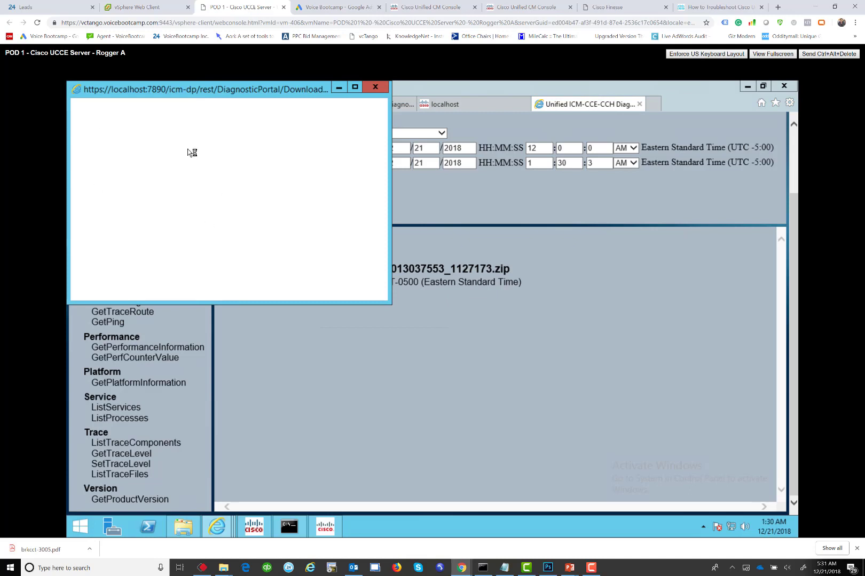
left_click(580, 504)
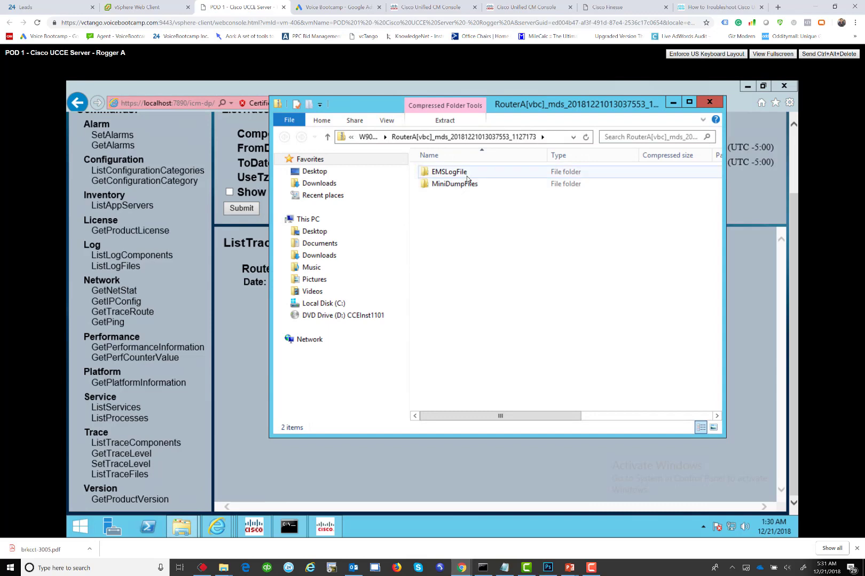
double_click(453, 172)
left_click(468, 173)
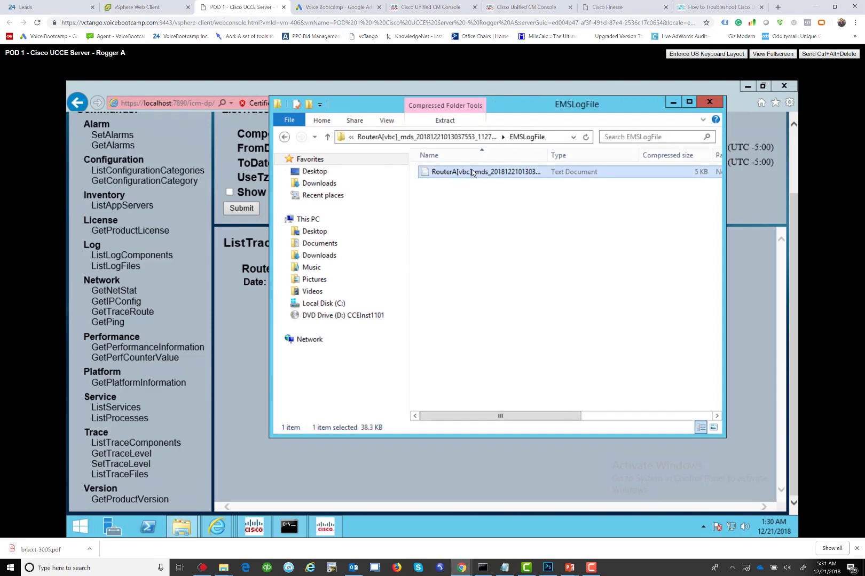
double_click(468, 172)
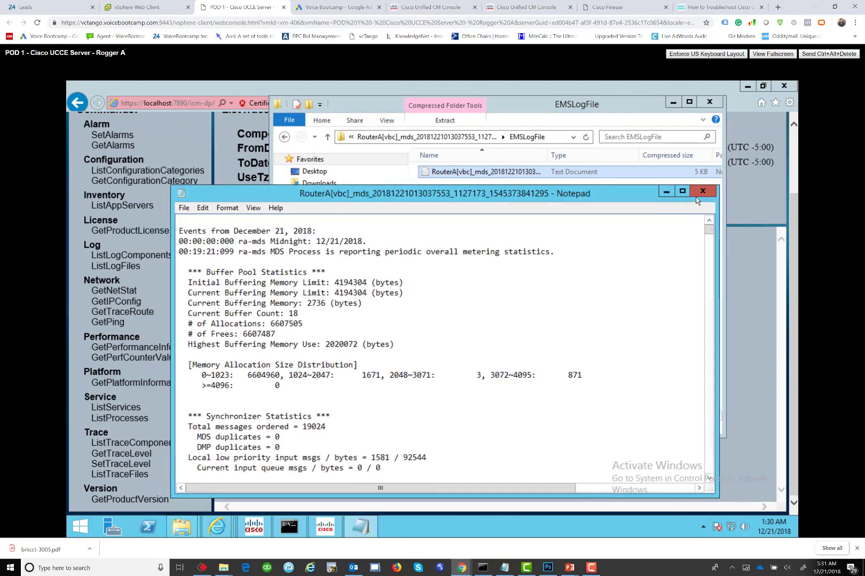
left_click(682, 191)
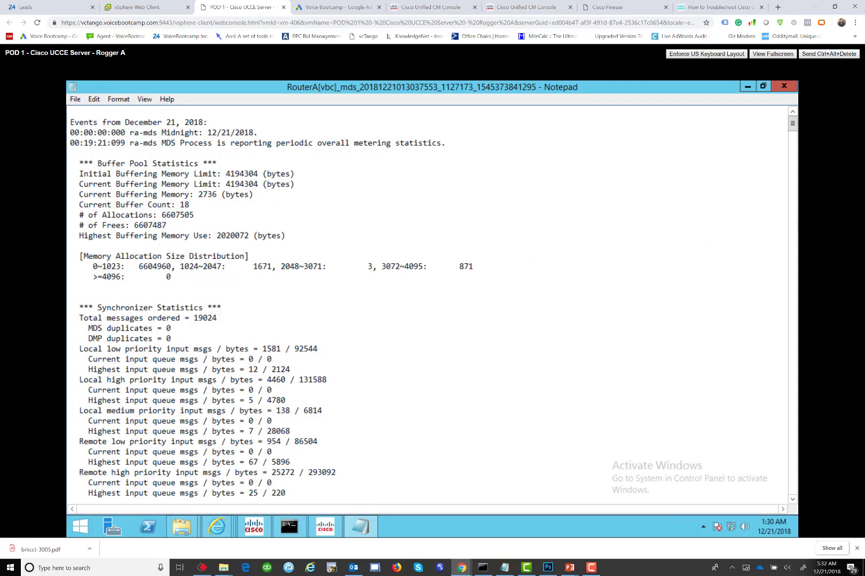
Step: Find the shutdown entries starting at 01:24:23 in the MDS log and examine the nm, rtr and Node Manager lines
left_click(795, 228)
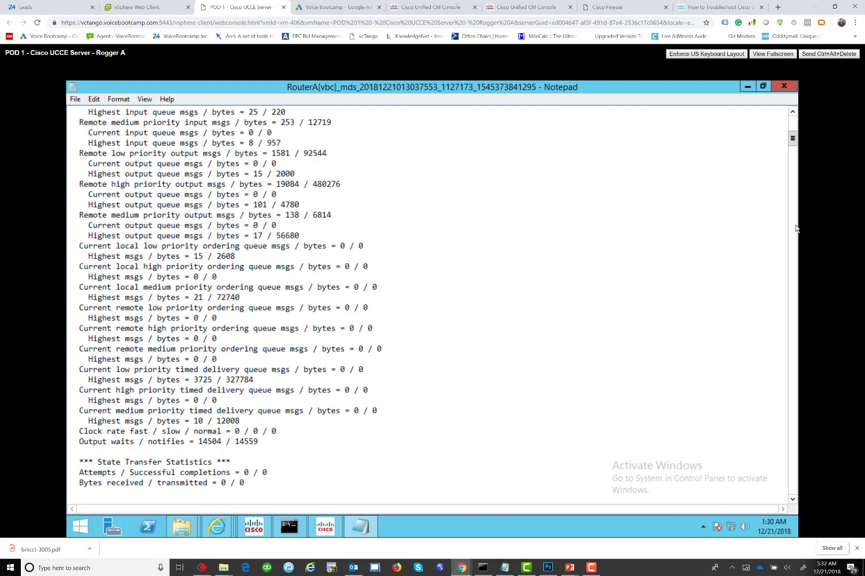
left_click(795, 228)
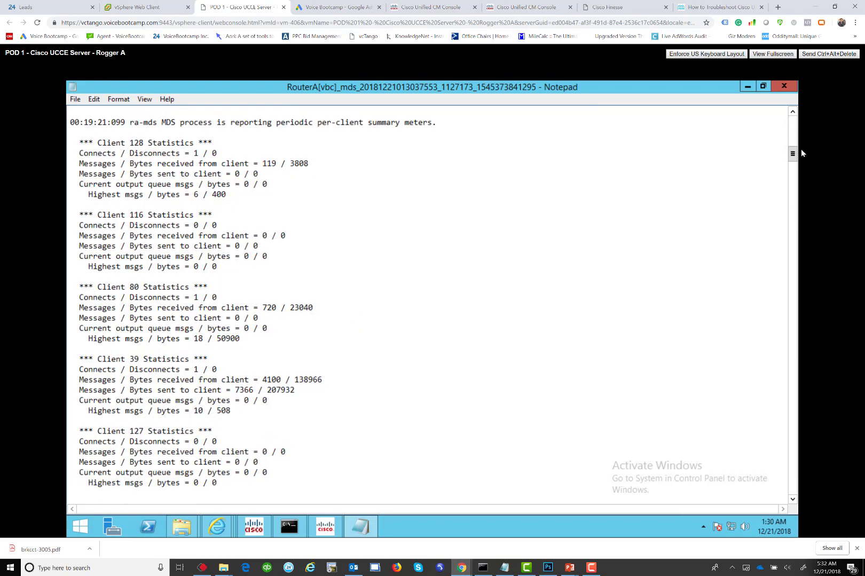
left_click_drag(794, 162, 816, 402)
scroll(665, 348, "down", 10)
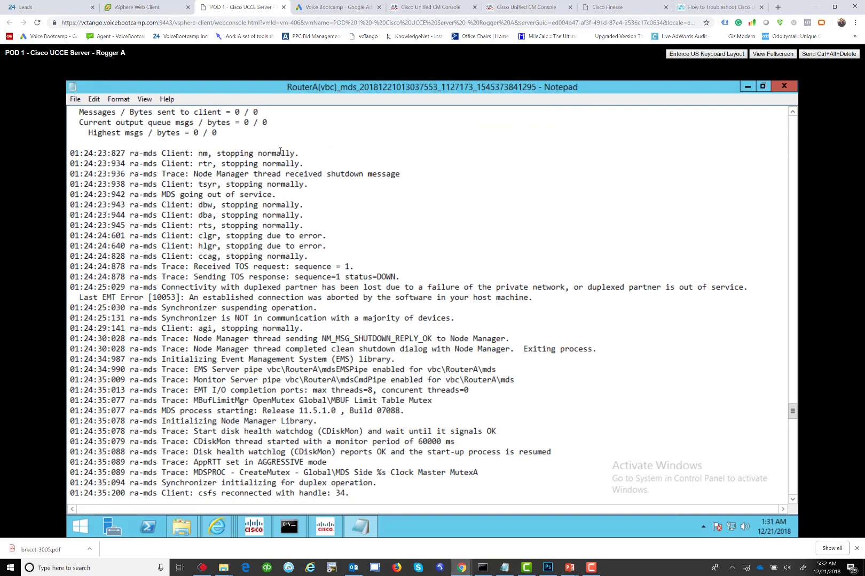
left_click_drag(190, 153, 296, 154)
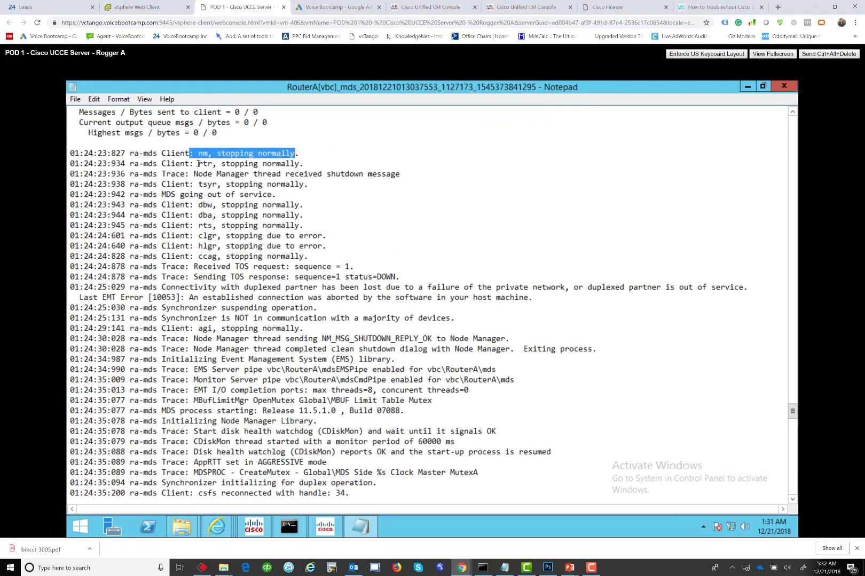
left_click_drag(194, 164, 309, 163)
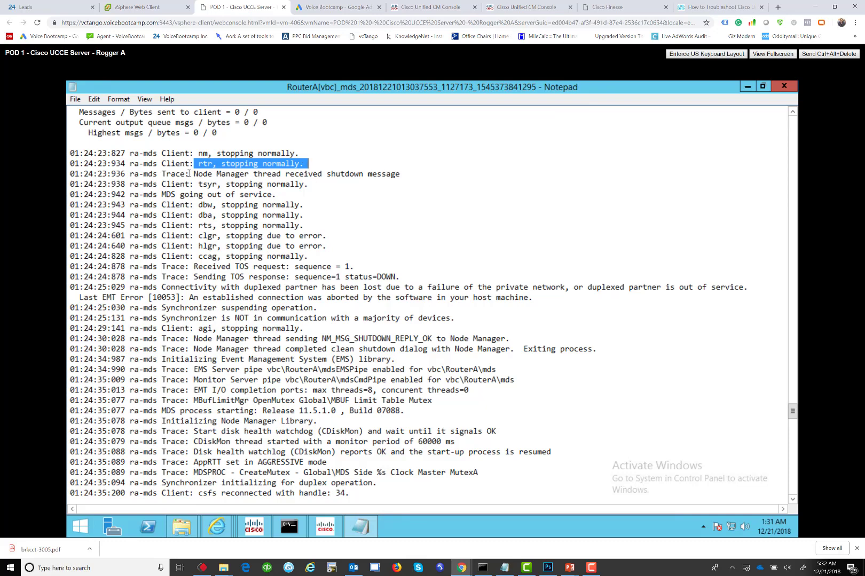
left_click_drag(189, 173, 400, 174)
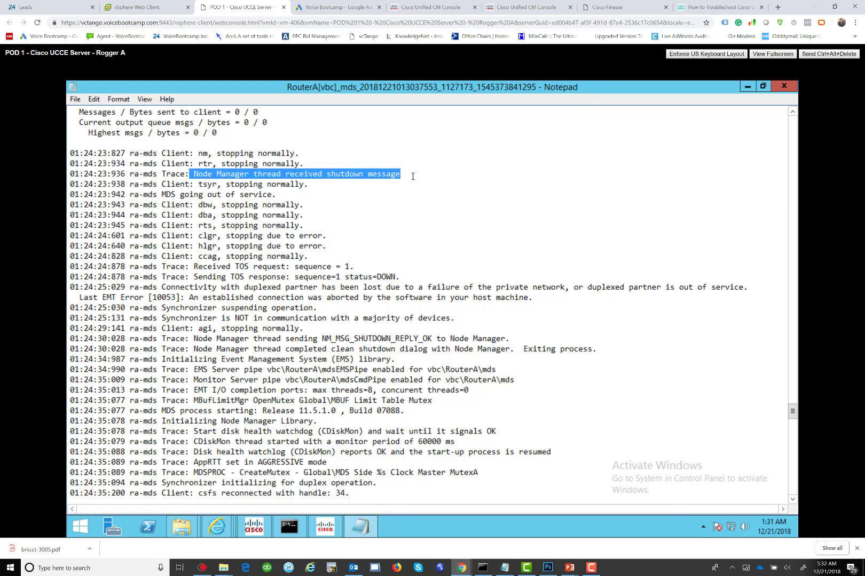
left_click(413, 169)
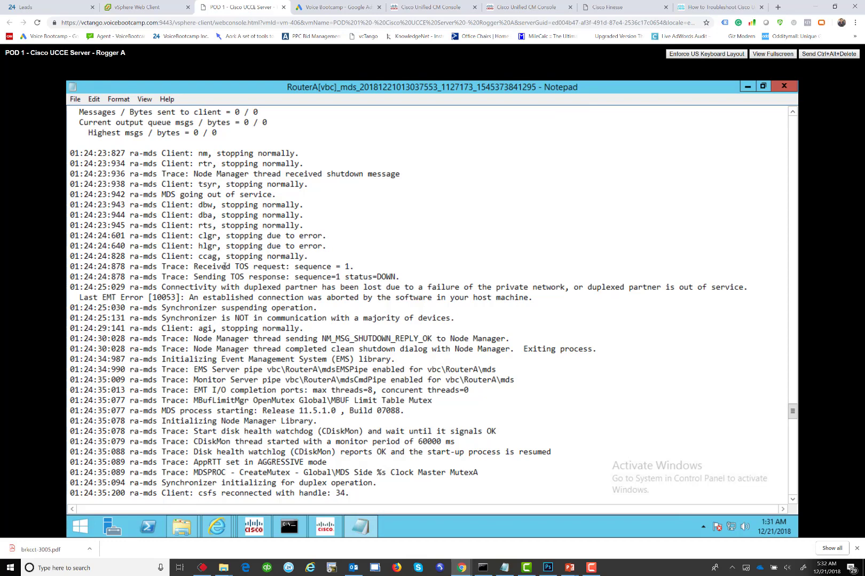
Step: Examine the TOS request and TOS response entries logged at 01:24:24:878
left_click_drag(185, 267, 272, 268)
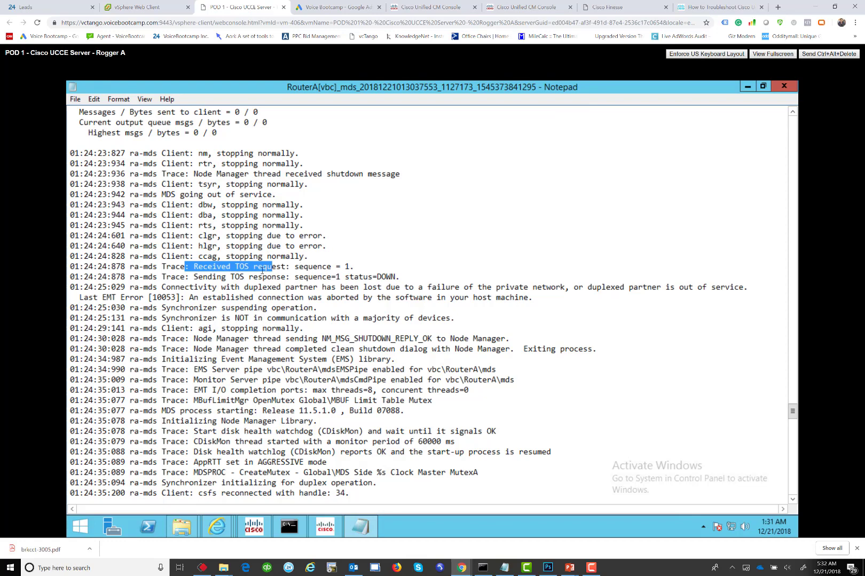
left_click(262, 271)
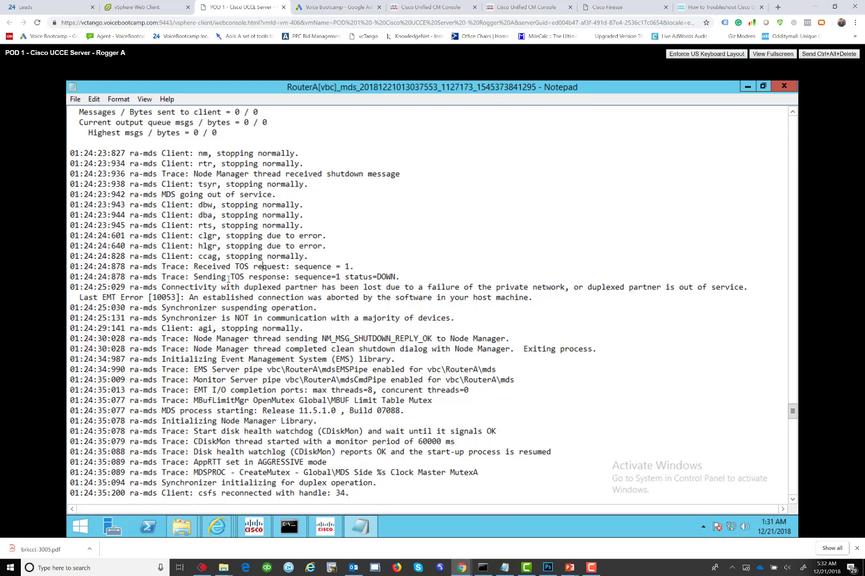
left_click_drag(197, 276, 277, 281)
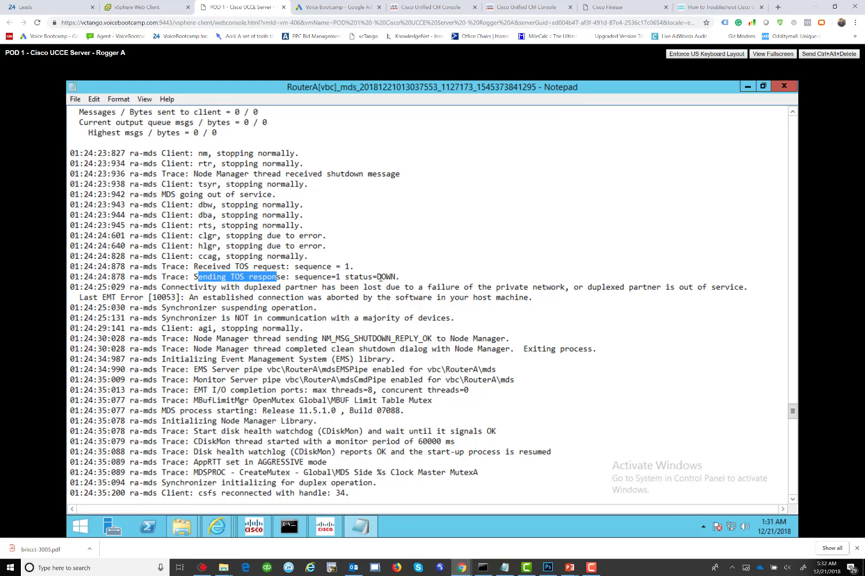
Step: Examine the TOS response status and the duplexed partner connectivity entry logged at 01:24:25:029
left_click_drag(400, 276, 372, 276)
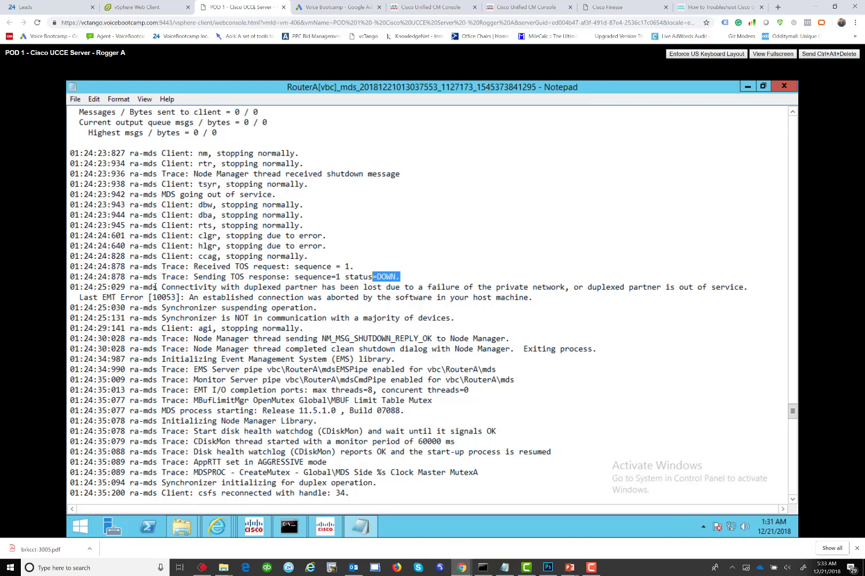
left_click_drag(161, 287, 575, 288)
left_click_drag(700, 287, 747, 287)
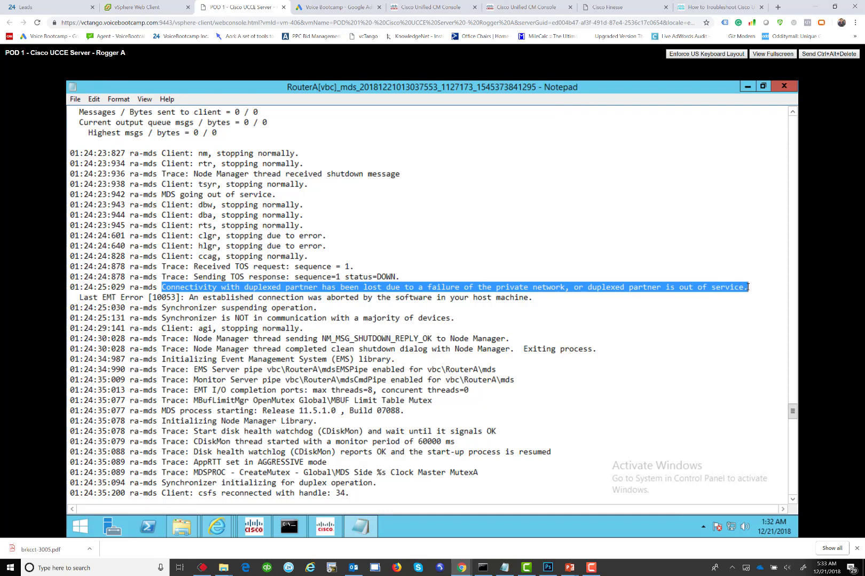
scroll(272, 336, "up", 5)
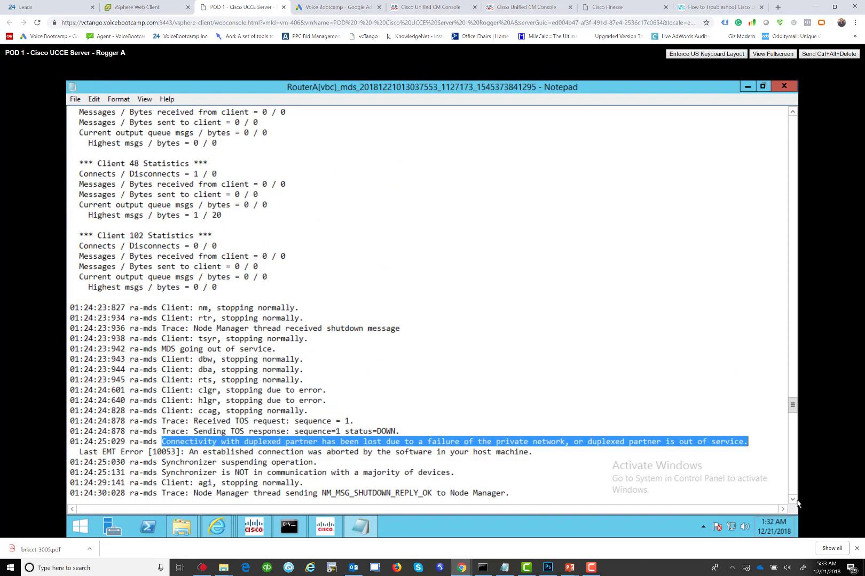
Step: Examine the Last EMT Error [10053] line beneath the 01:24:25:029 connectivity entry
left_click(794, 502)
left_click(793, 501)
left_click(793, 501)
left_click(793, 502)
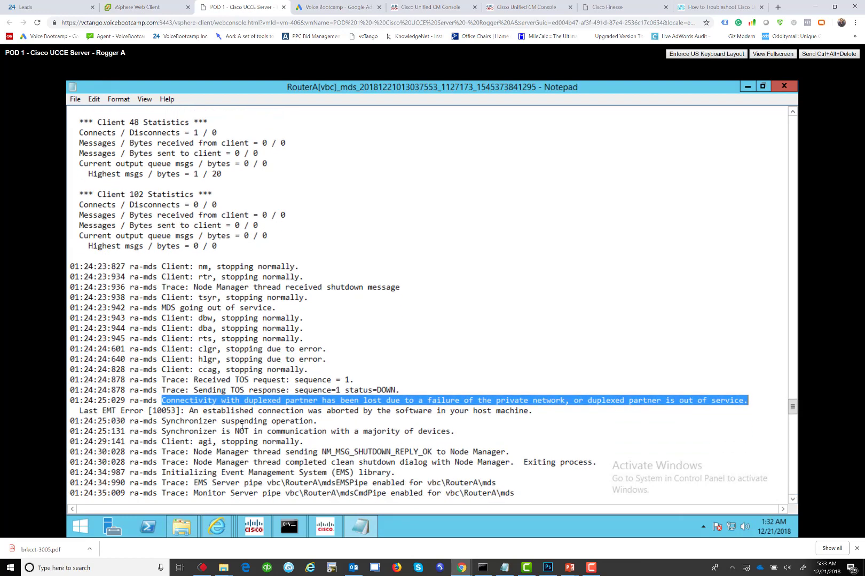
left_click_drag(191, 412, 536, 411)
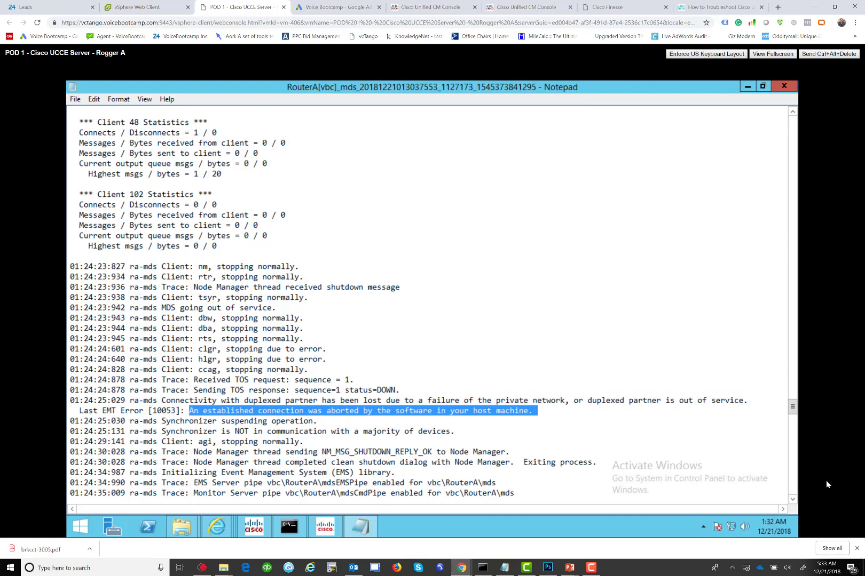
Step: Review the rest of the MDS log, including the duplexed partner entry at 01:26:25:446 and the call stacks near the end
left_click(792, 500)
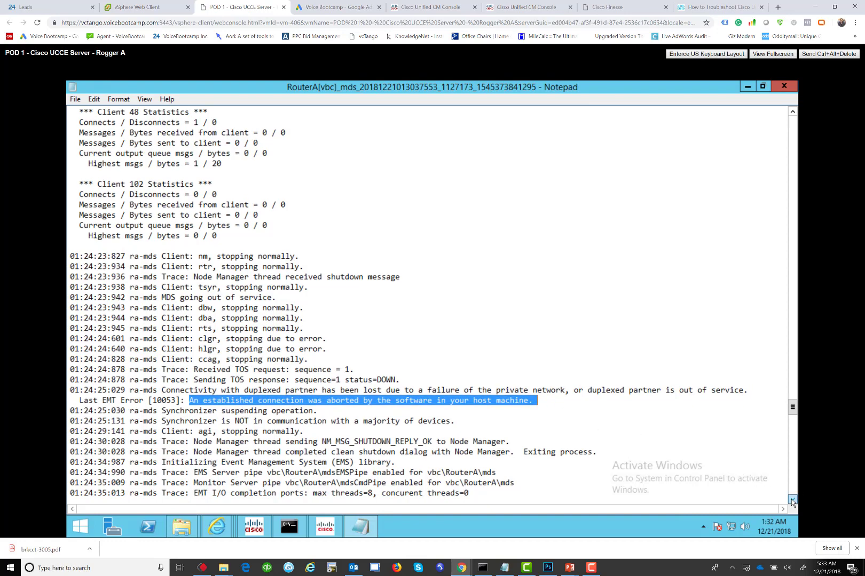
left_click(792, 501)
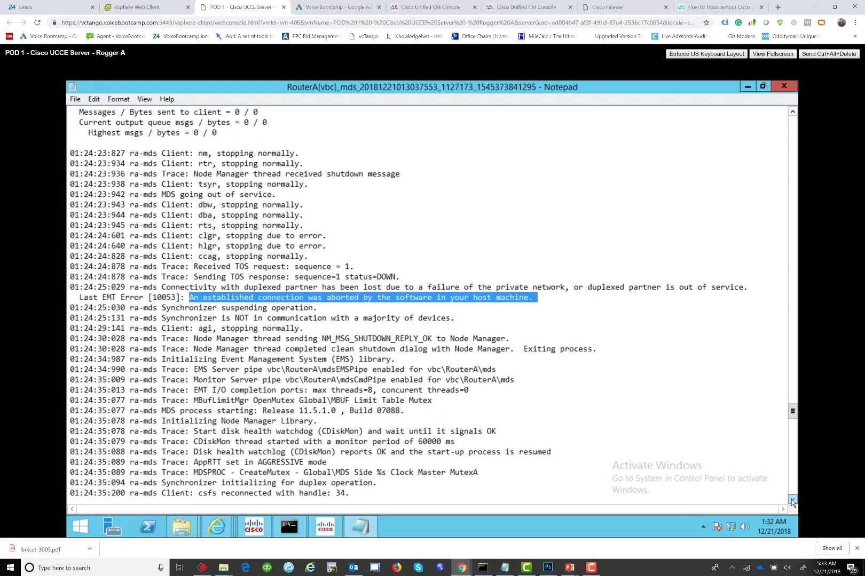
left_click(793, 500)
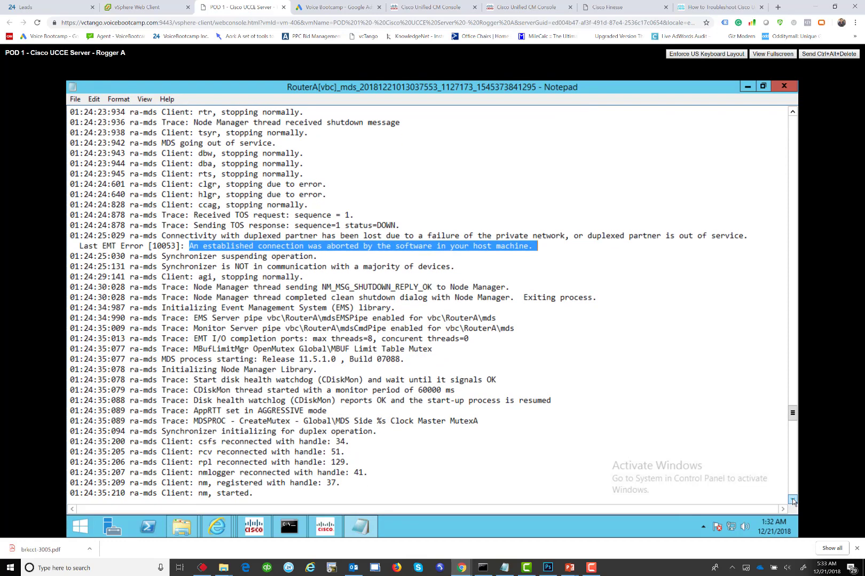
left_click(792, 500)
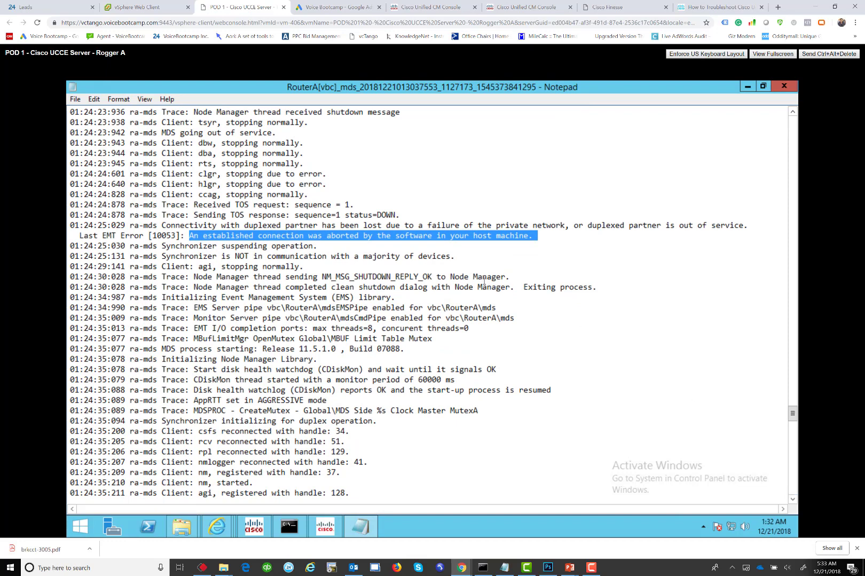
scroll(483, 280, "down", 1)
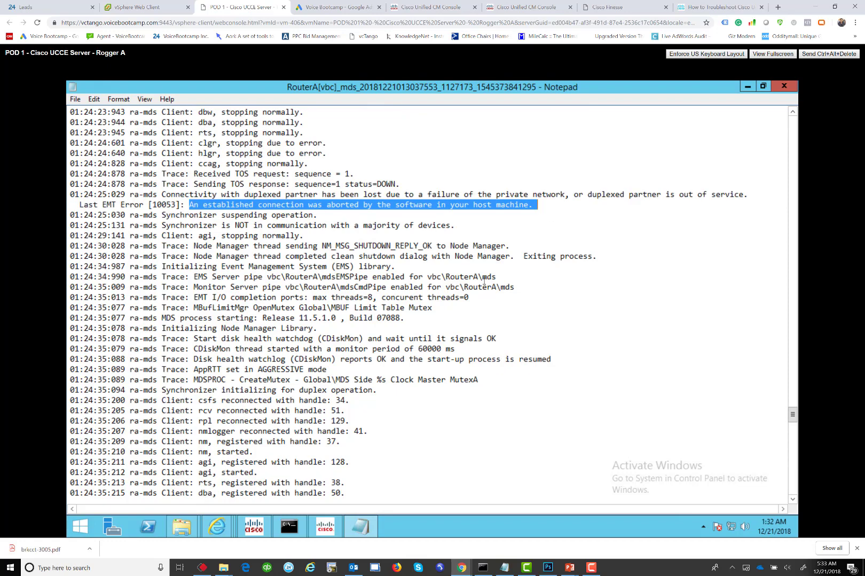
left_click(791, 437)
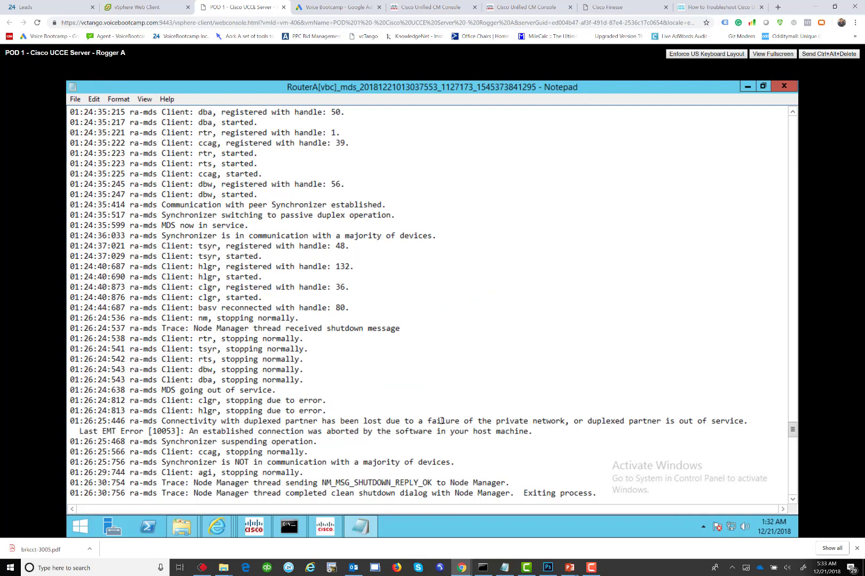
left_click_drag(203, 422, 547, 421)
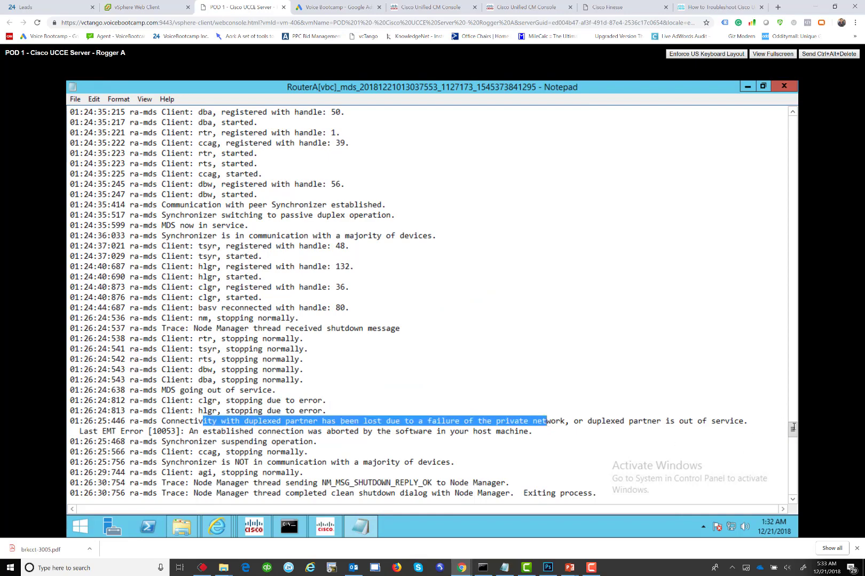
left_click_drag(794, 428, 794, 501)
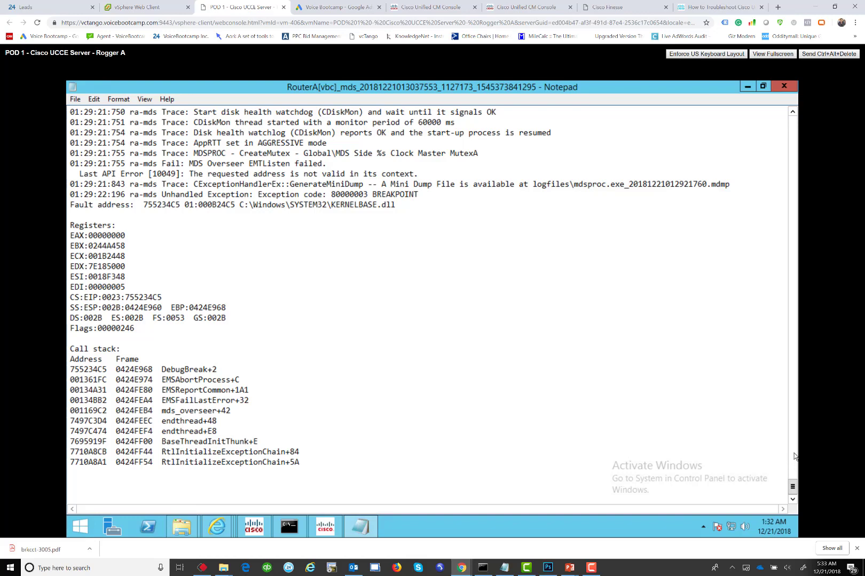
left_click(793, 456)
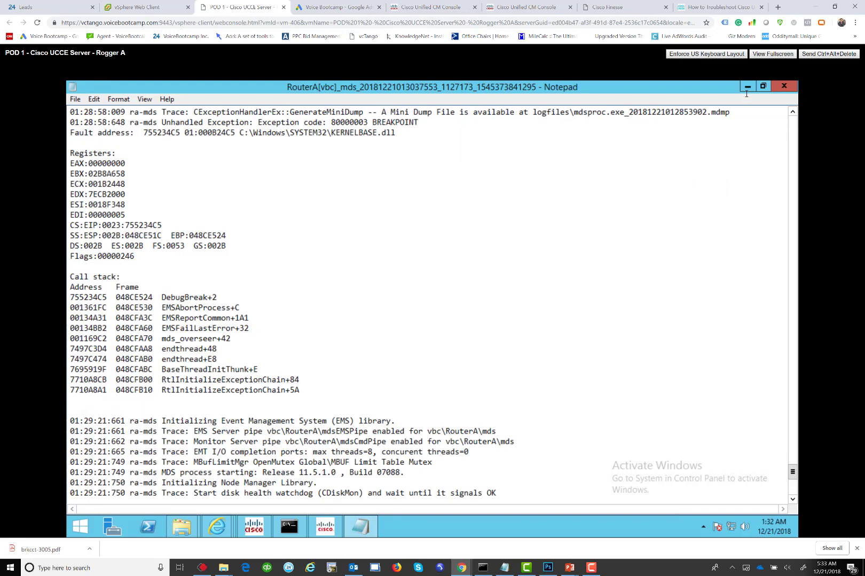
Step: Minimize the MDS log and show the Rogger A server's desktop
left_click(747, 87)
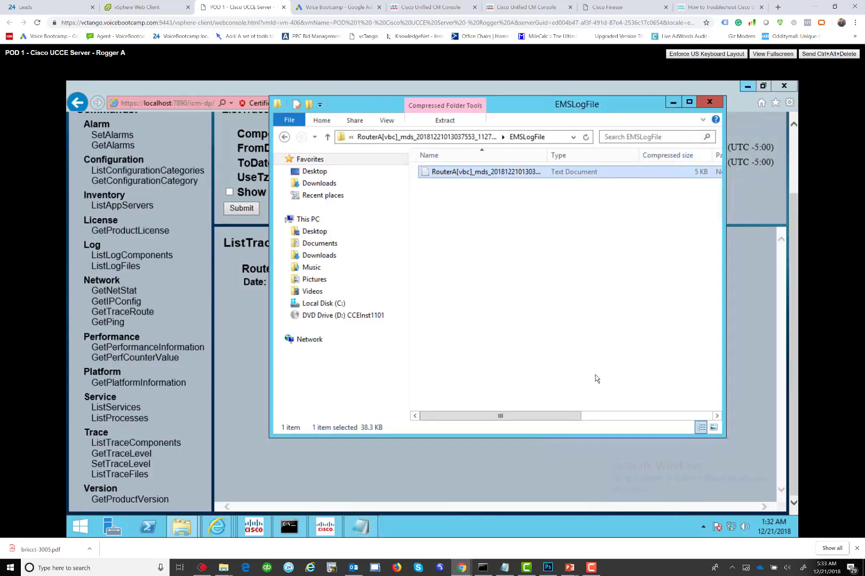
right_click(477, 528)
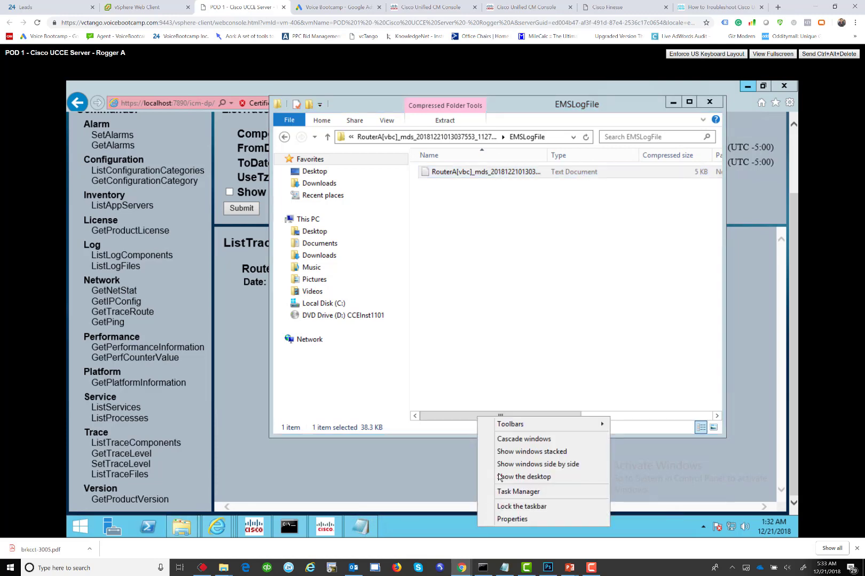
left_click(499, 477)
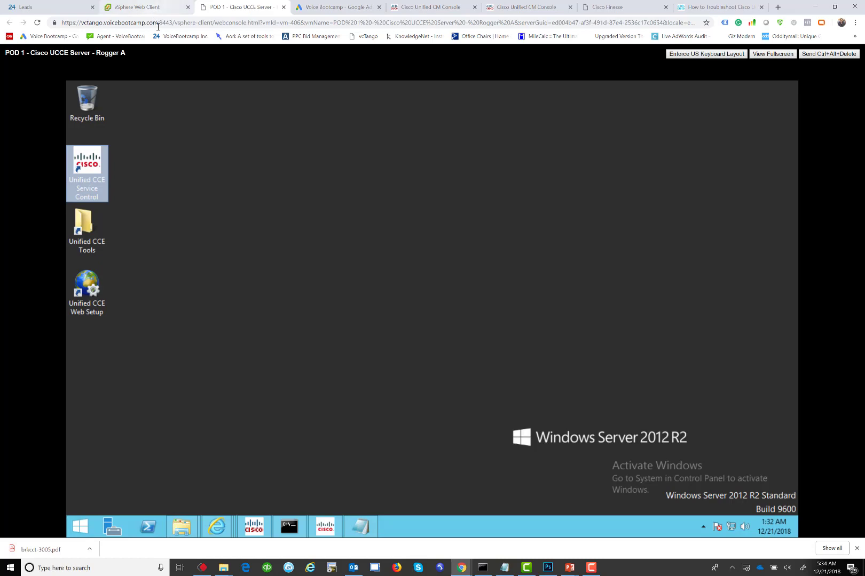
Step: Open the console of the POD 1 Cisco UCCE Server Rogger B from vSphere and unlock it with the administrator account password
left_click(152, 10)
left_click(139, 319)
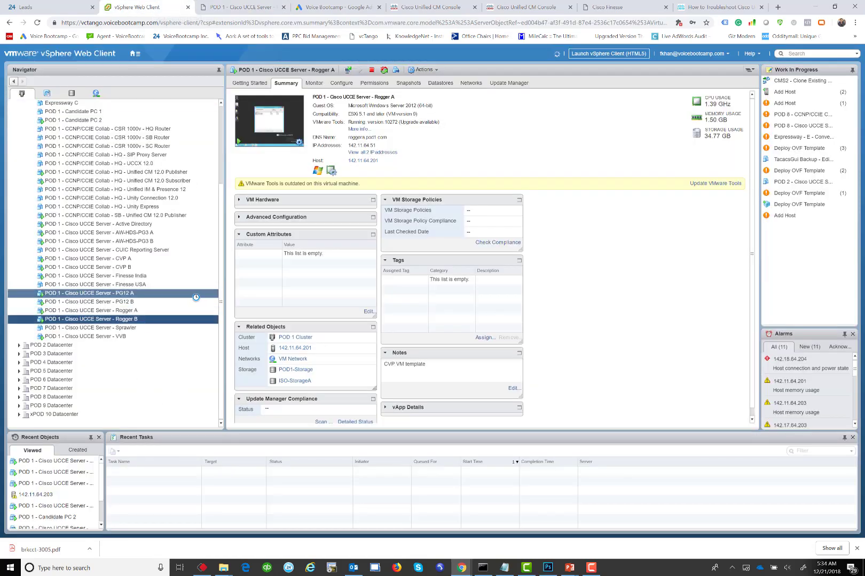
left_click(257, 118)
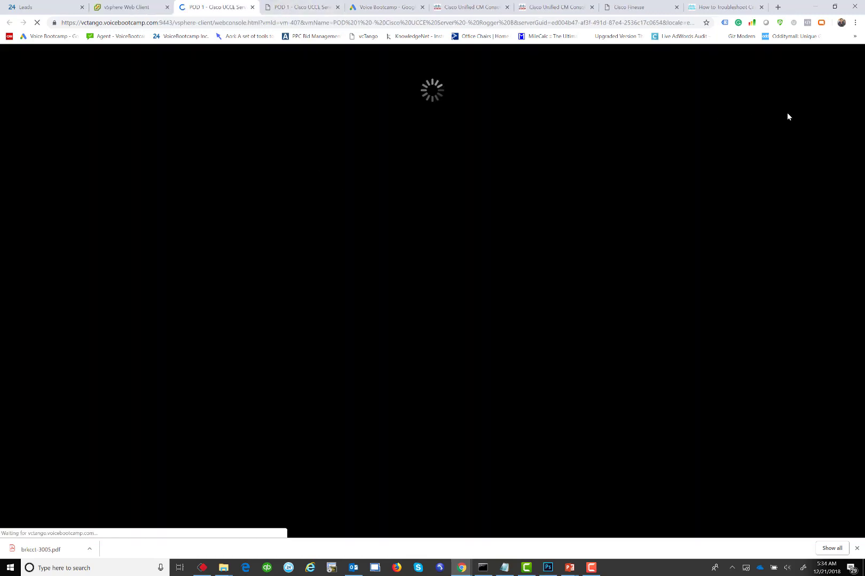
left_click(812, 55)
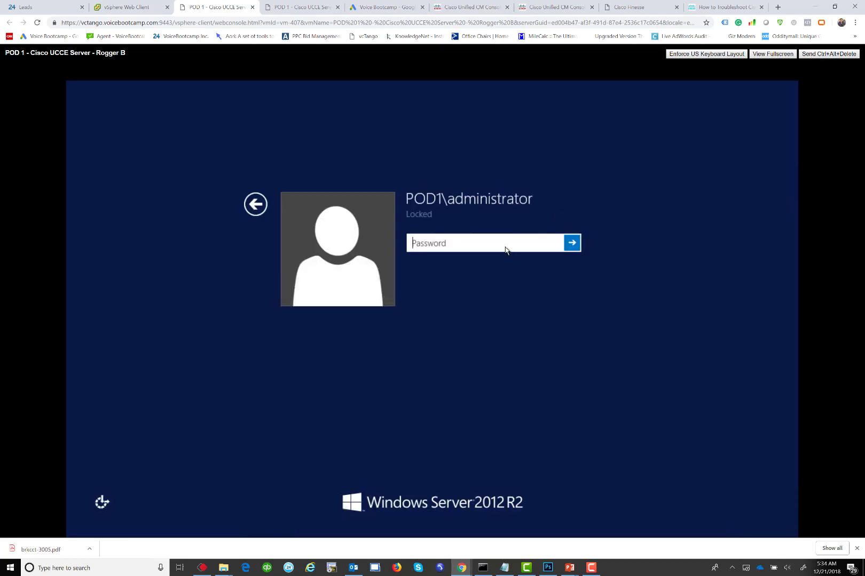
type("**************")
key("Return")
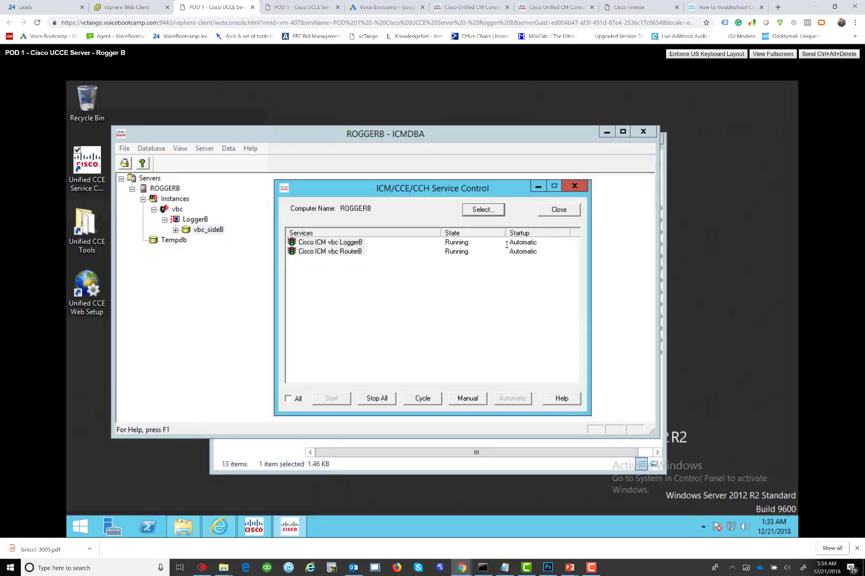
Step: Minimize the ICMDBA and Unified CCE Tools windows and move Service Control aside to check the Rogger B services
left_click(607, 133)
left_click(614, 139)
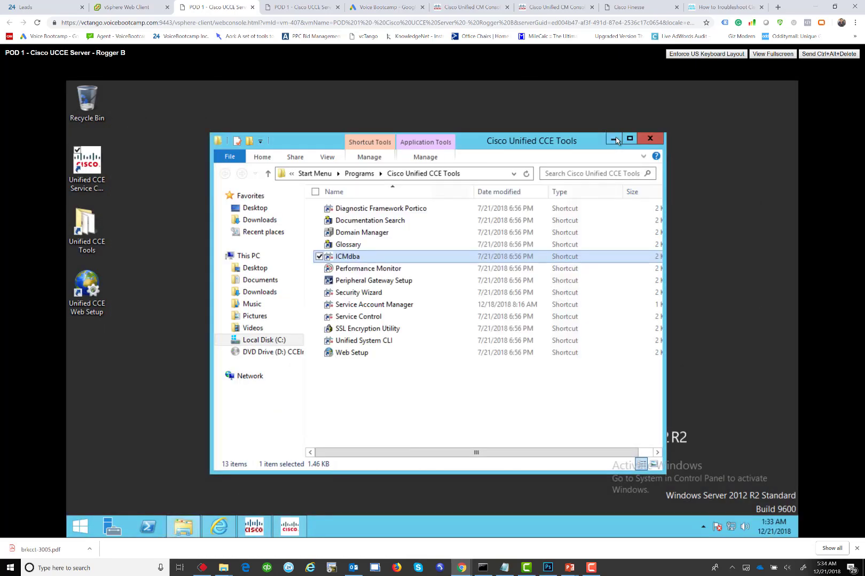
left_click_drag(461, 190, 321, 137)
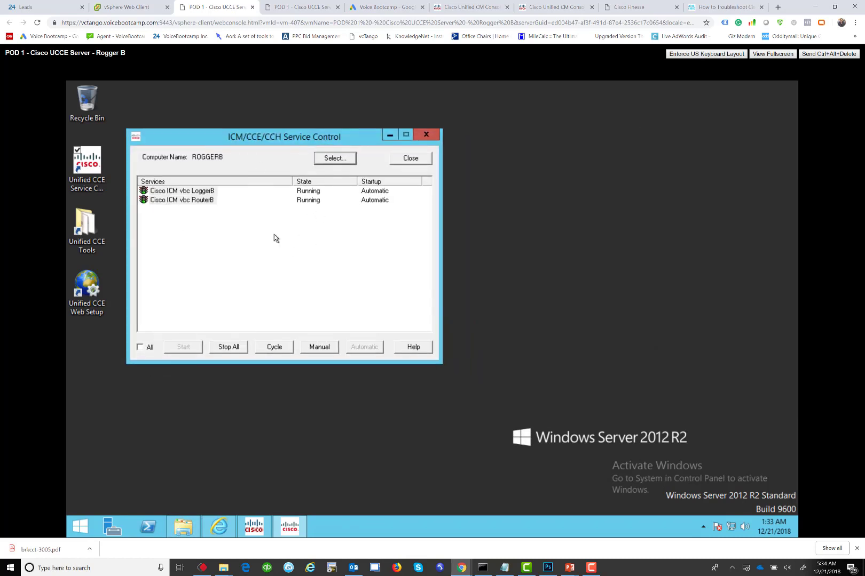
Step: Open a command prompt on Rogger B, run ipconfig and examine the Public and Private adapter addresses
left_click(81, 527)
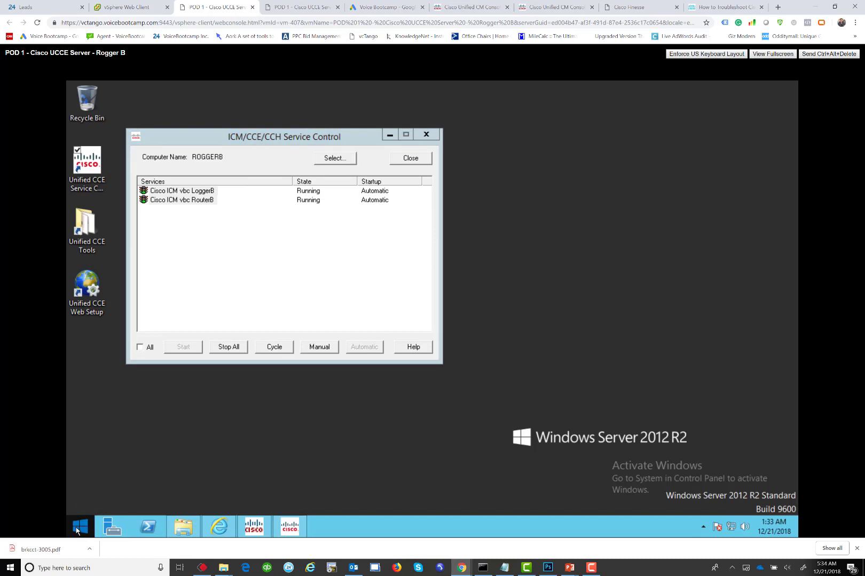
right_click(77, 530)
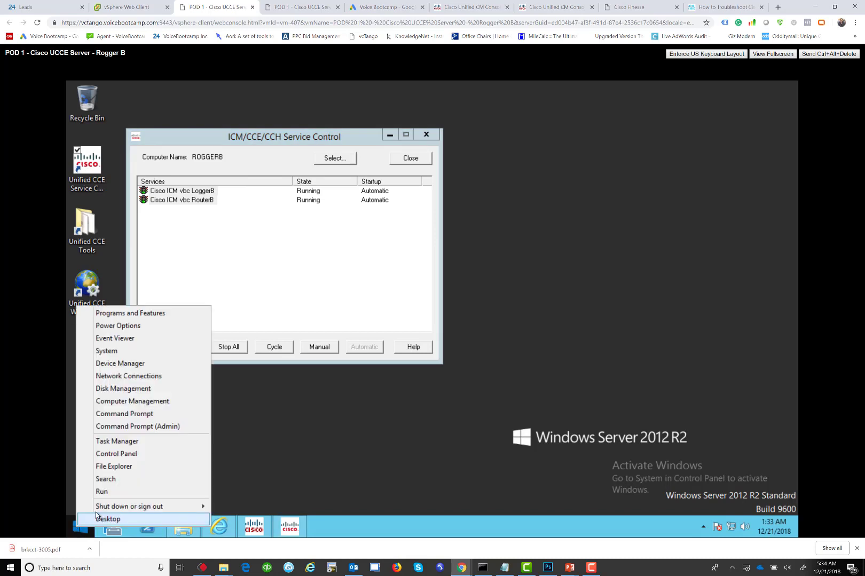
left_click(118, 495)
type("cmd")
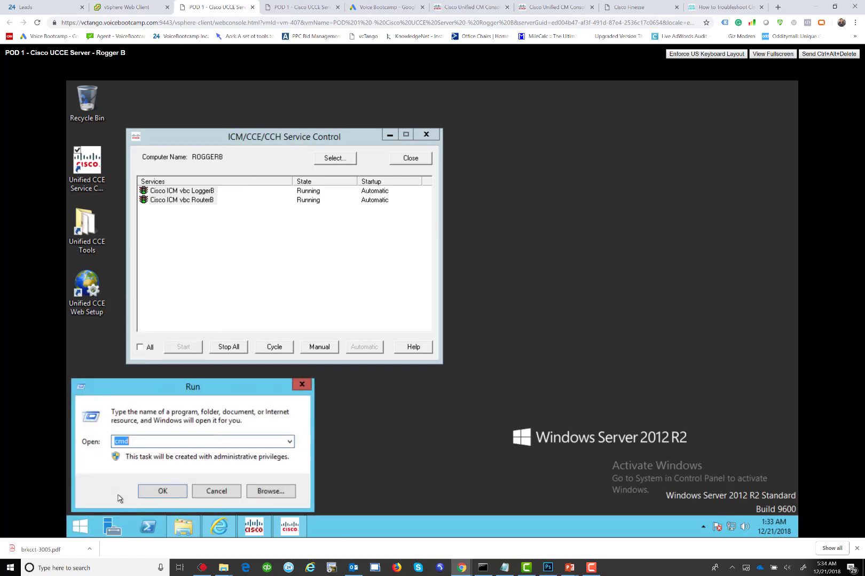
key("Return")
type("ipconfig")
key("Return")
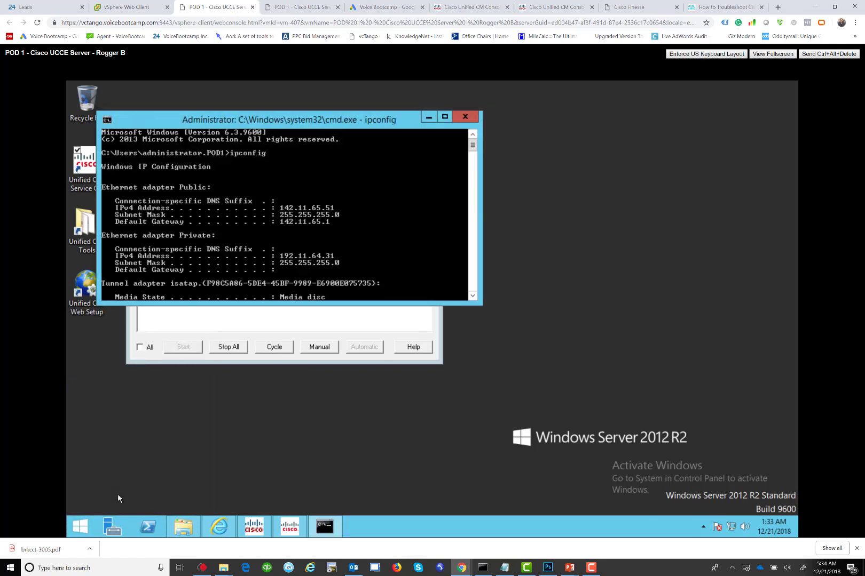
left_click(472, 135)
scroll(474, 136, "up", 4)
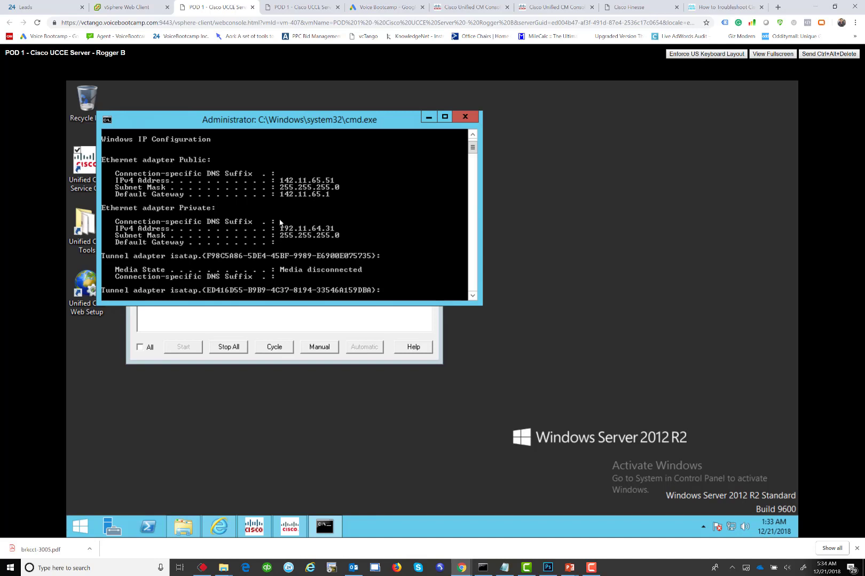
scroll(278, 219, "down", 4)
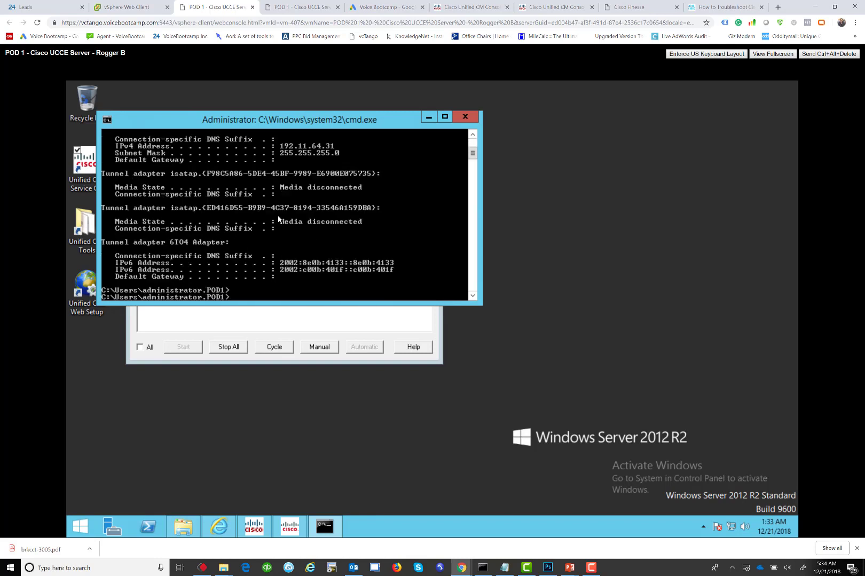
Step: Change to the root of the C: drive, ping 192.11.64.21 from Rogger B and interrupt the ping after the first replies
type("cd\\")
key("Return")
key("Return")
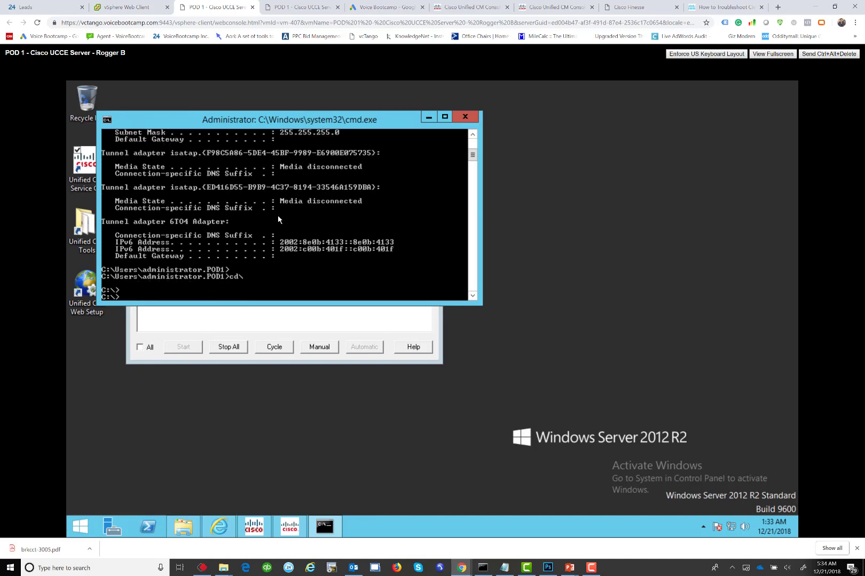
type("ping 192.11.64.21")
key("Return")
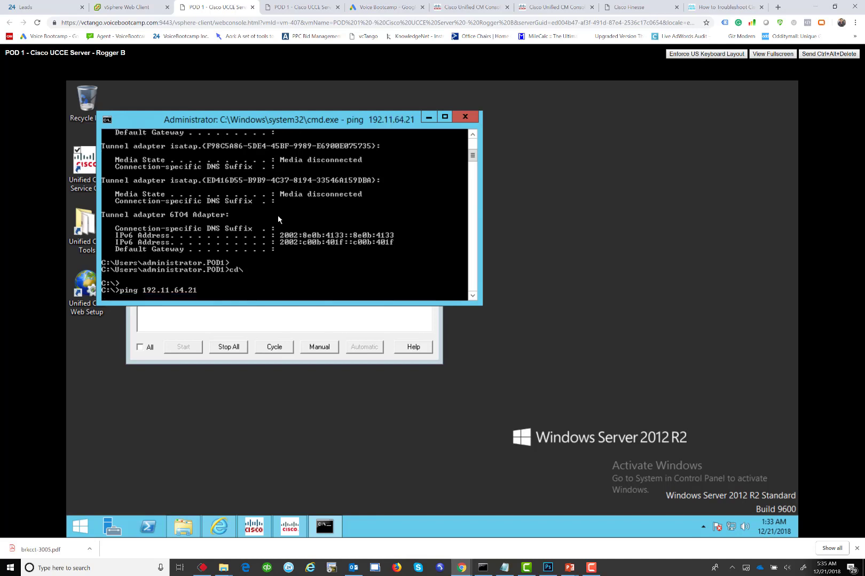
key("ctrl+c")
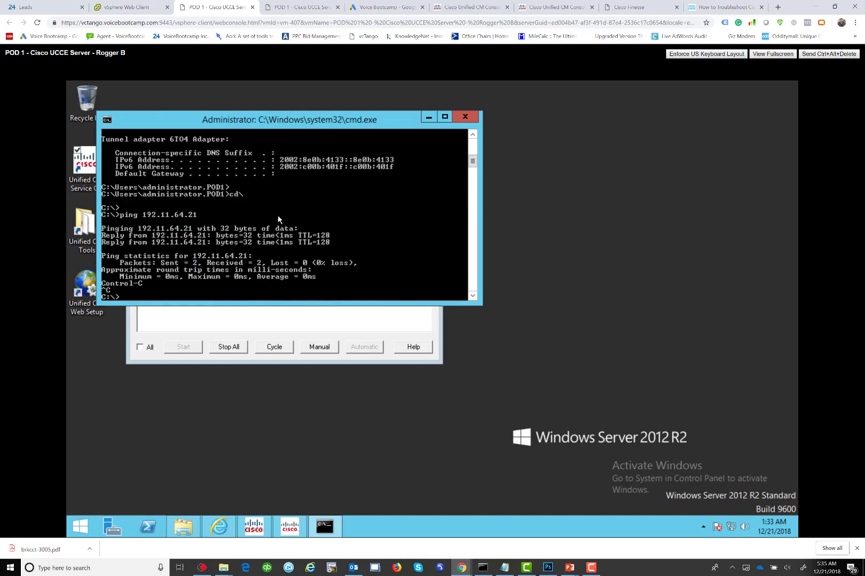
Step: Switch to the Rogger A console and ping 192.11.64.31 from its open command prompt
left_click(307, 8)
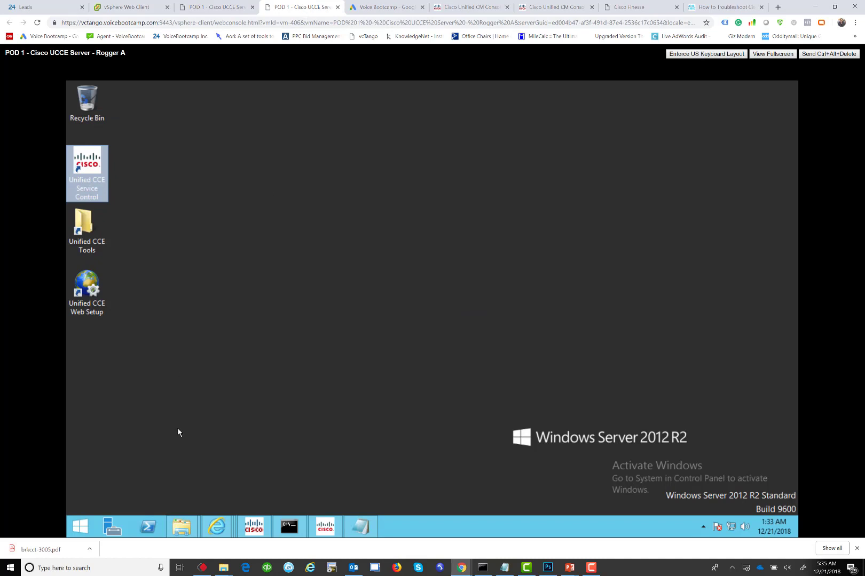
left_click(291, 527)
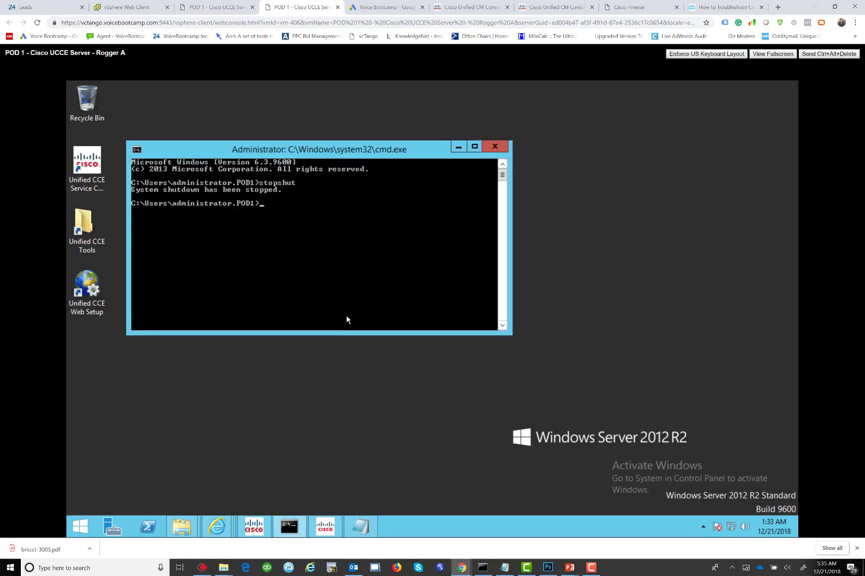
type("ping 192.11.64.31")
key("Return")
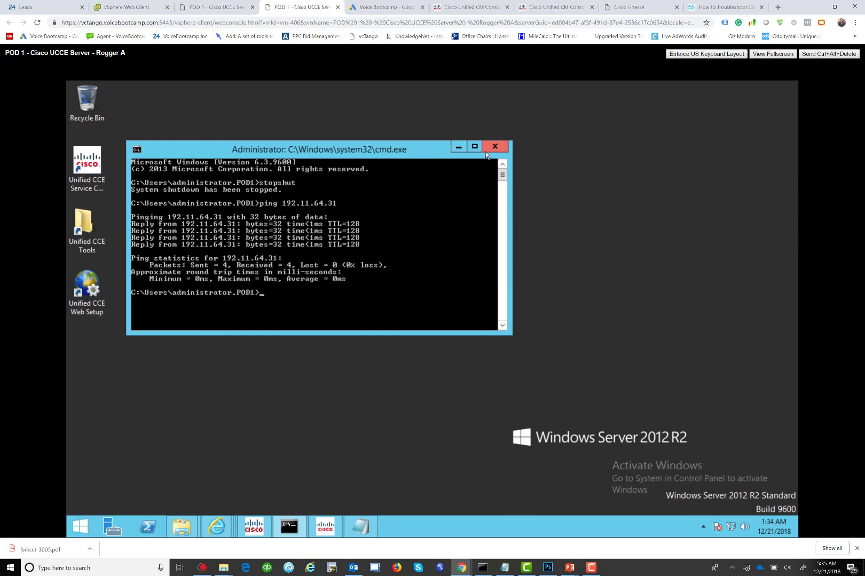
Step: Close the command prompt and open RouterA for editing in Unified CCE Web Setup, advancing to its Router Connectivity settings
left_click(486, 153)
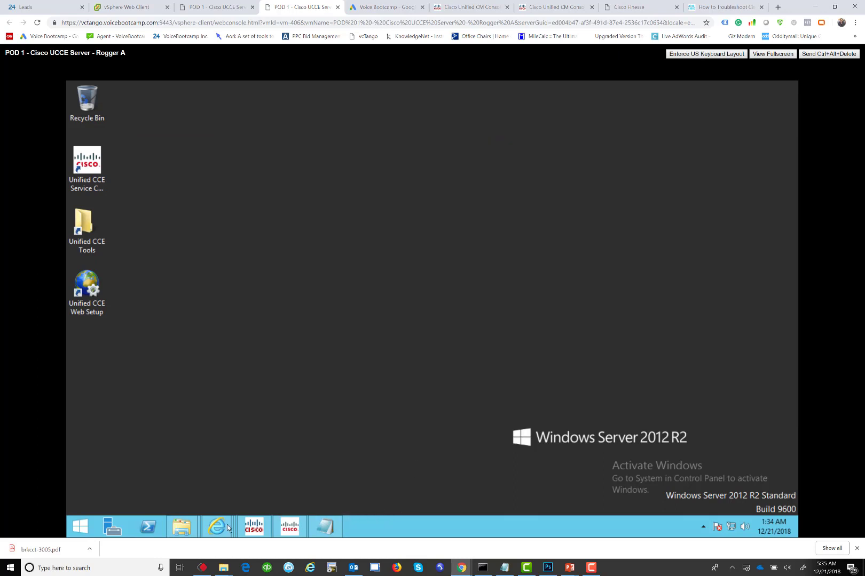
mouse_move(229, 526)
left_click(97, 288)
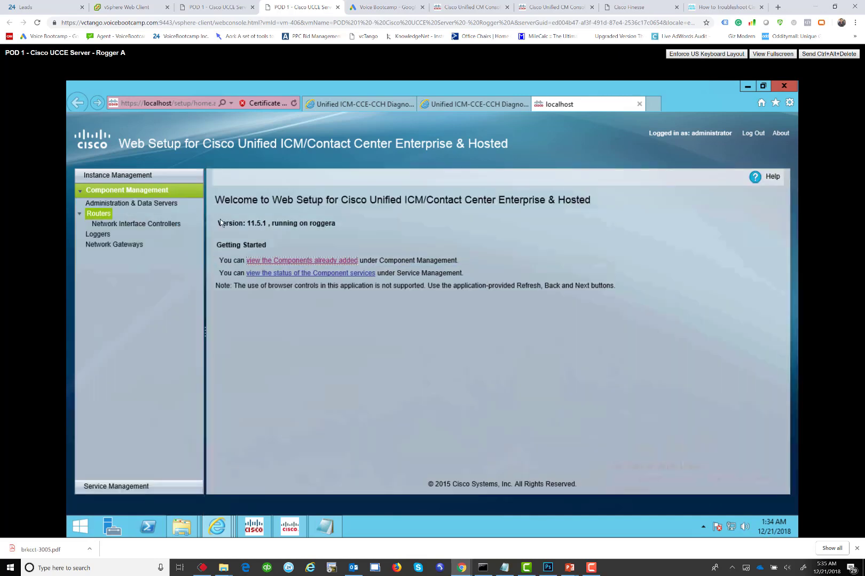
left_click(97, 215)
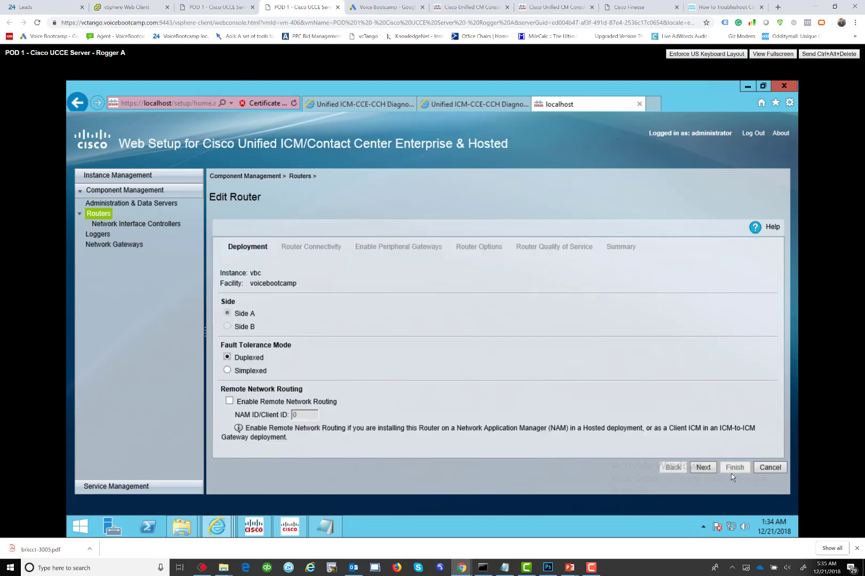
left_click(703, 467)
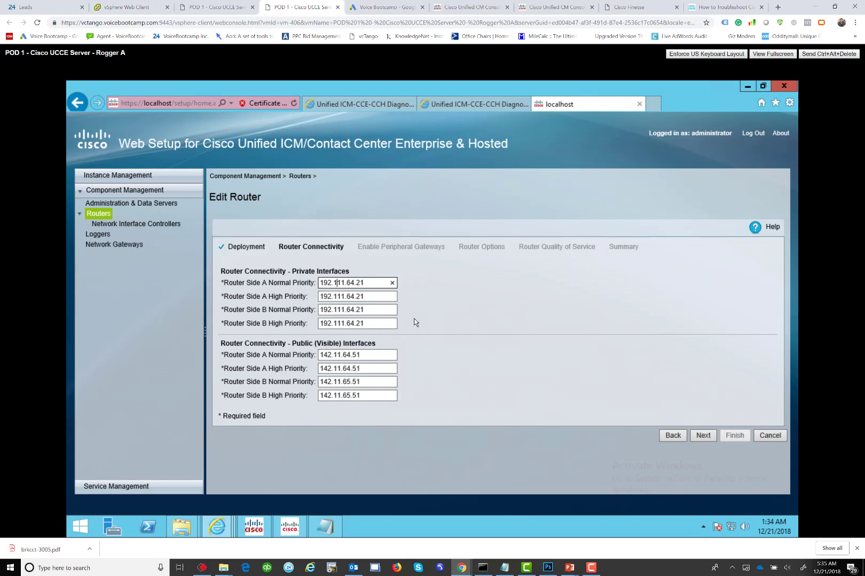
Step: Set the private interface addresses of Router Side A, normal and high priority, to 192.11.64.21
key("BackSpace")
left_click_drag(370, 283, 310, 286)
key("Tab")
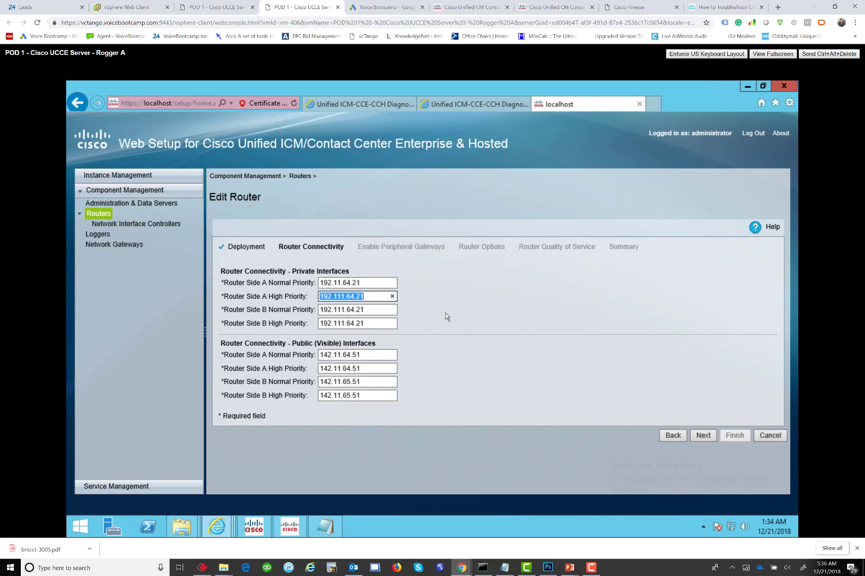
key("ctrl+v")
Step: Set the private interface addresses of Router Side B, normal and high priority, to 192.11.64.31
key("Tab")
key("ctrl+v")
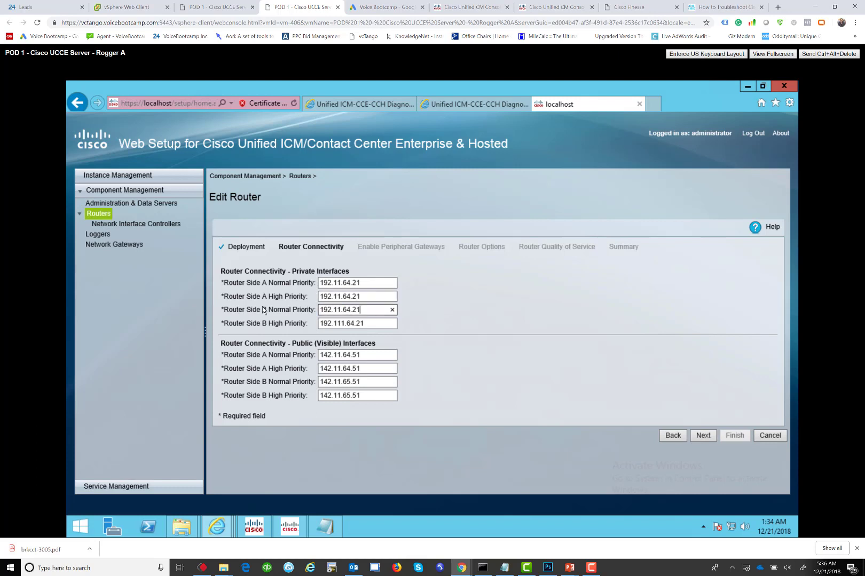
key("BackSpace")
type("31")
key("Tab")
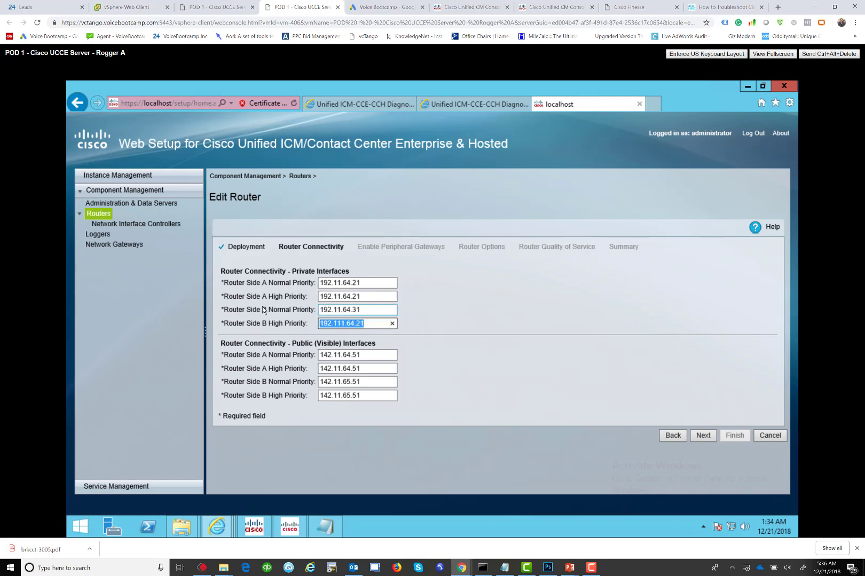
key("ctrl+v")
key("BackSpace")
key("BackSpace")
type("31")
Step: Accept the remaining router settings, choose to cycle the Router service for this instance, and save the router changes
left_click(702, 436)
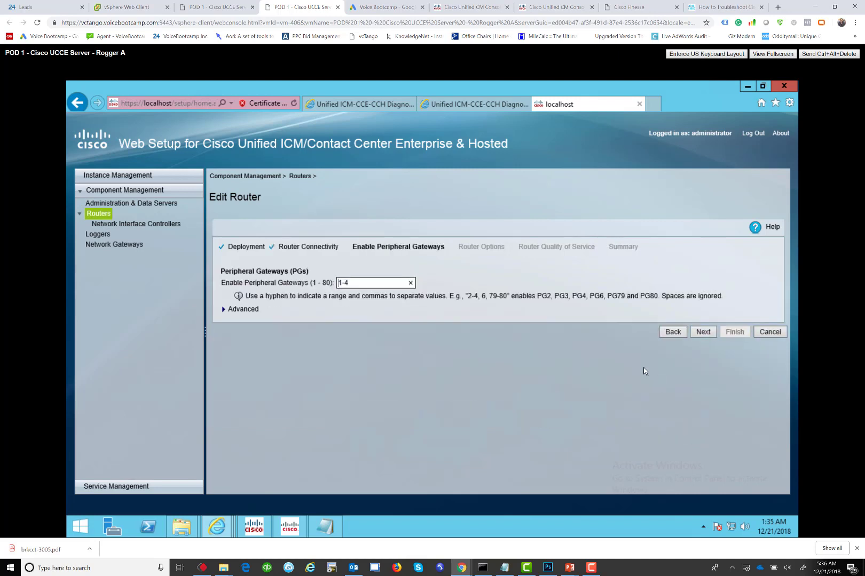
left_click(702, 332)
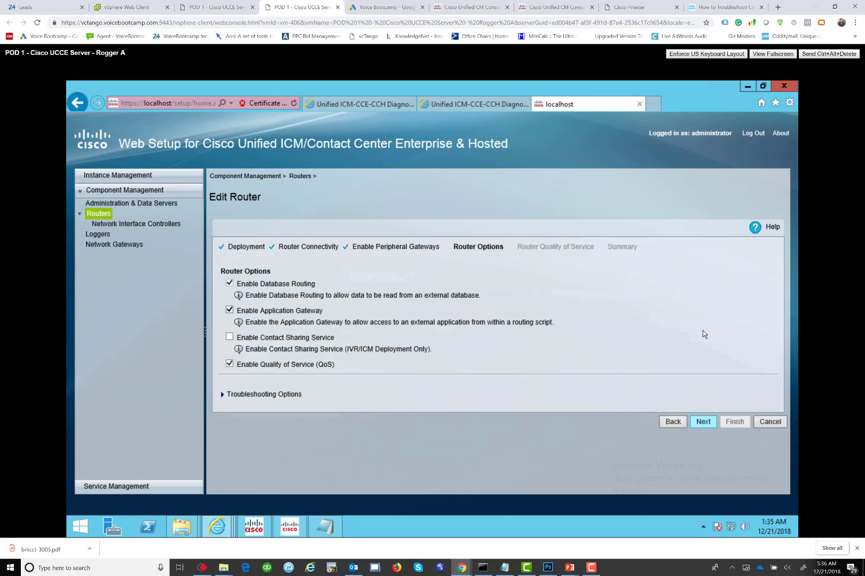
left_click(711, 422)
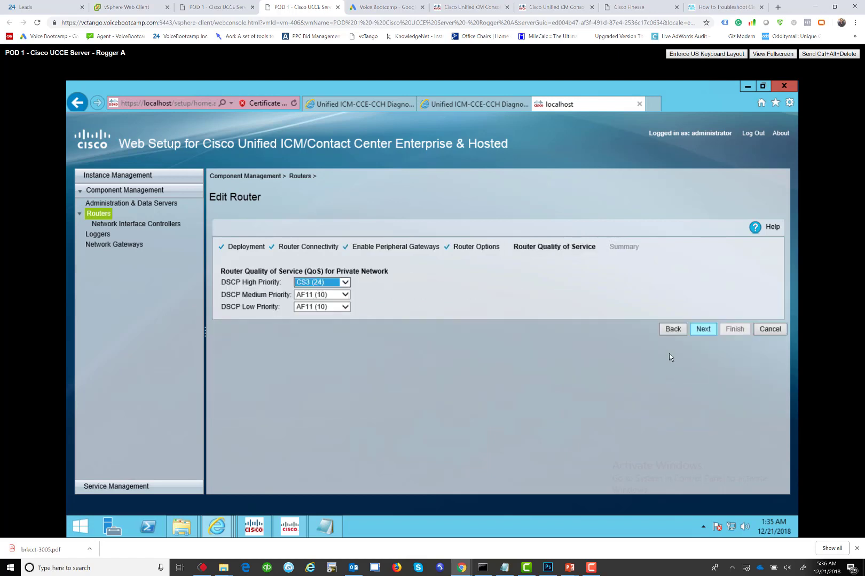
left_click(697, 333)
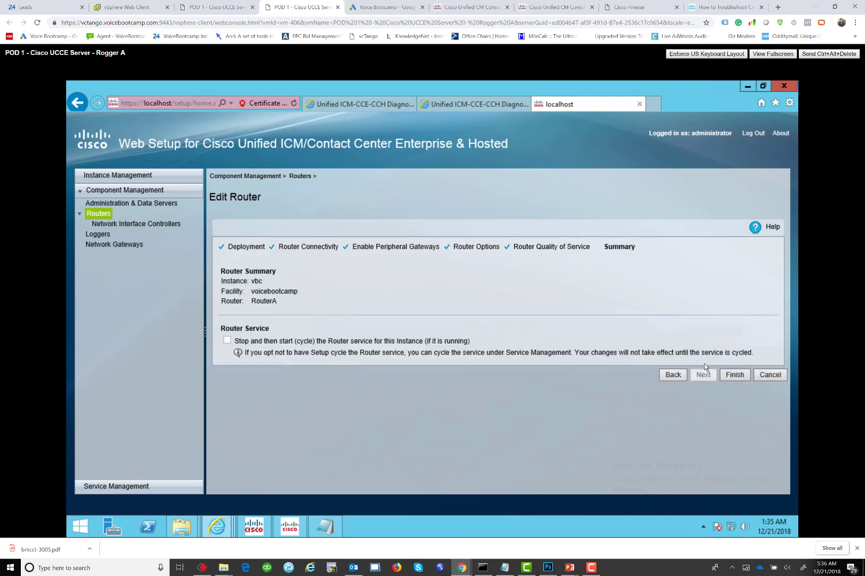
left_click(229, 341)
left_click(734, 374)
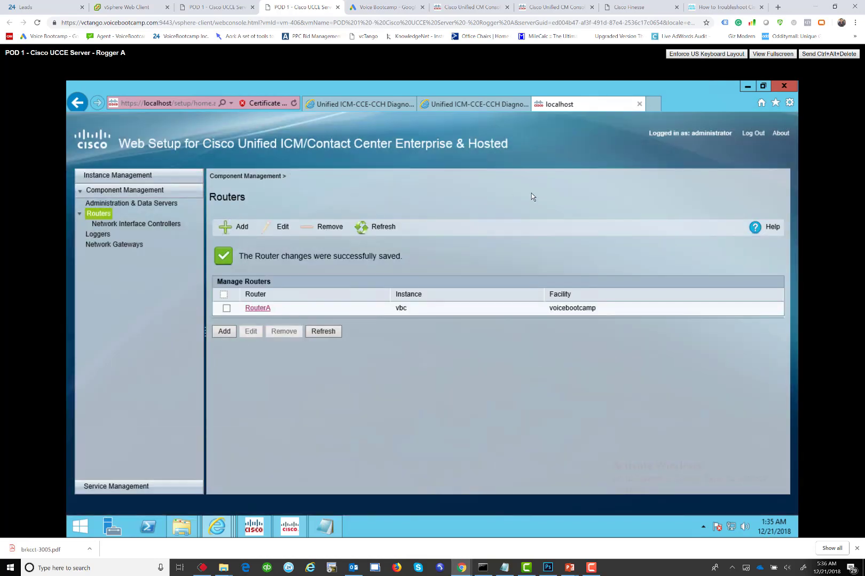
Step: Minimize Web Setup and start the Cisco ICM vbc RouterA service in Unified CCE Service Control
left_click(747, 86)
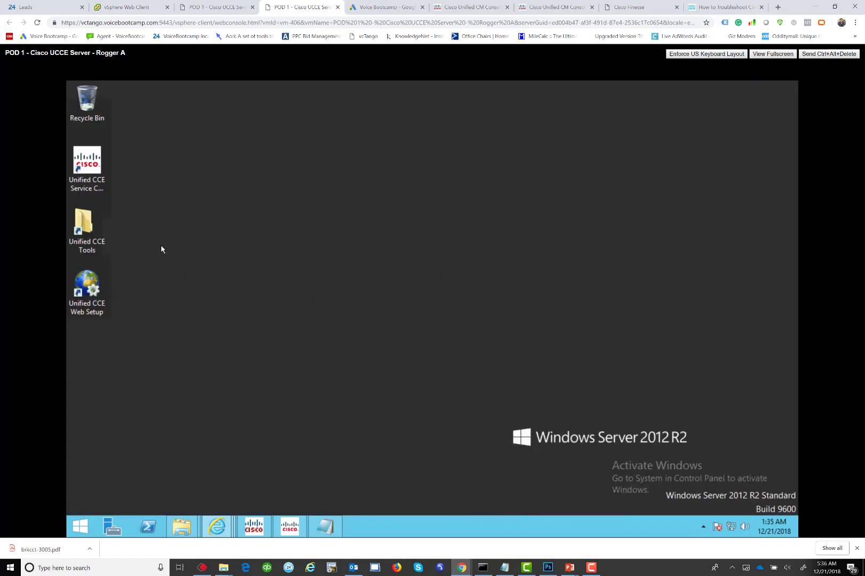
double_click(87, 169)
left_click(324, 252)
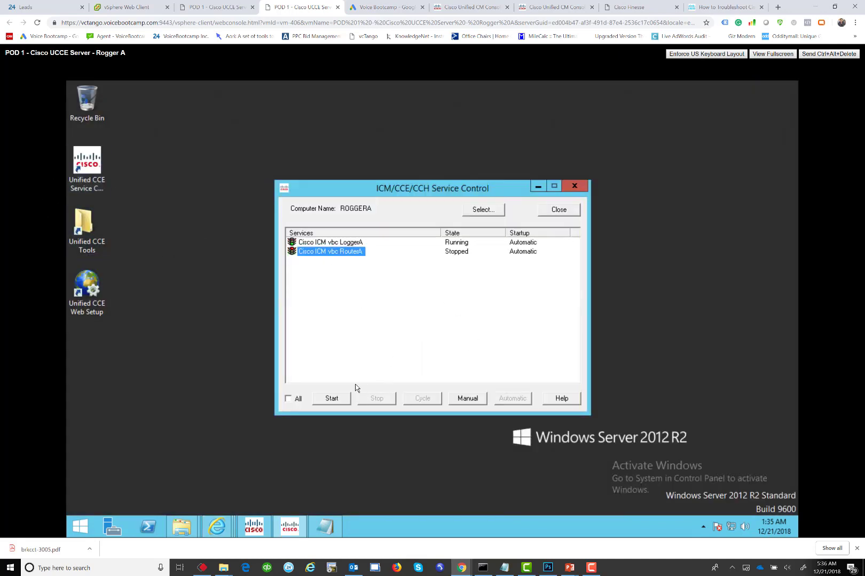
left_click(335, 397)
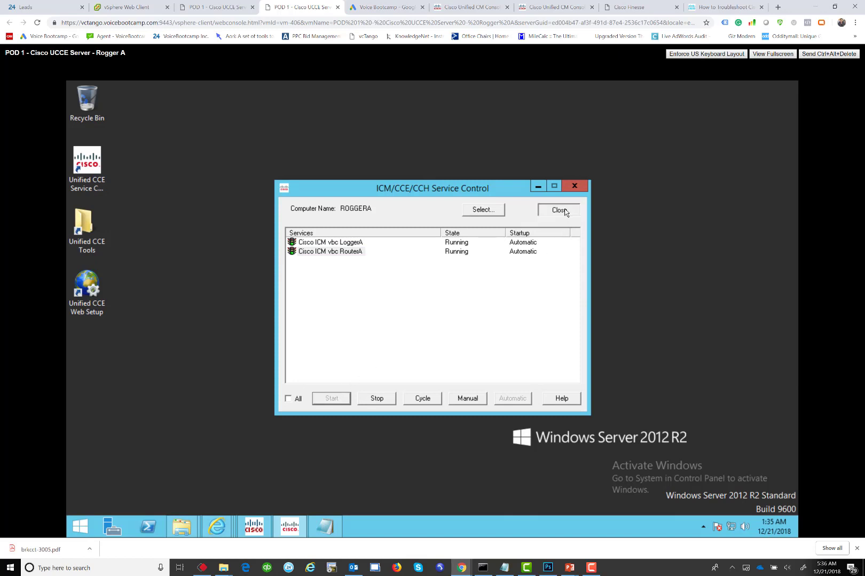
Step: Close one of the old Diagnostic Framework pages, and close Internet Explorer with all its remaining tabs
left_click(216, 527)
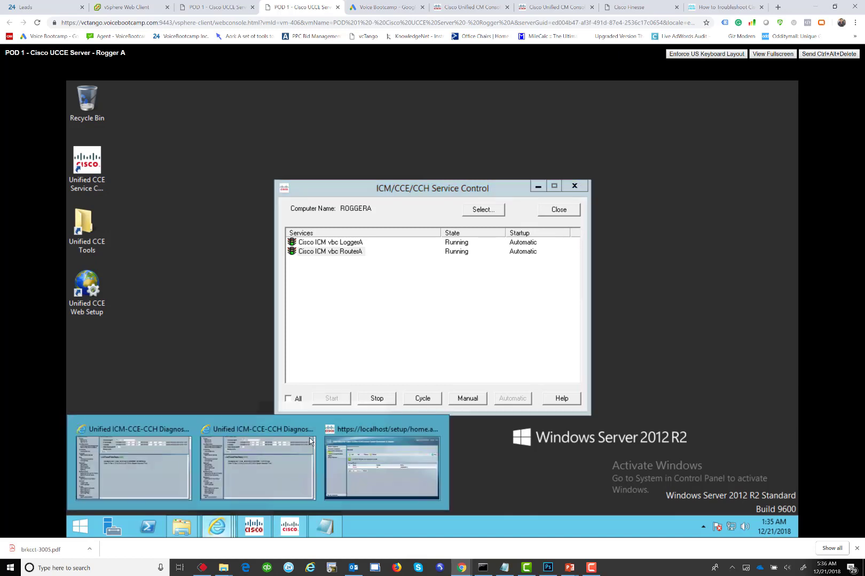
left_click(313, 430)
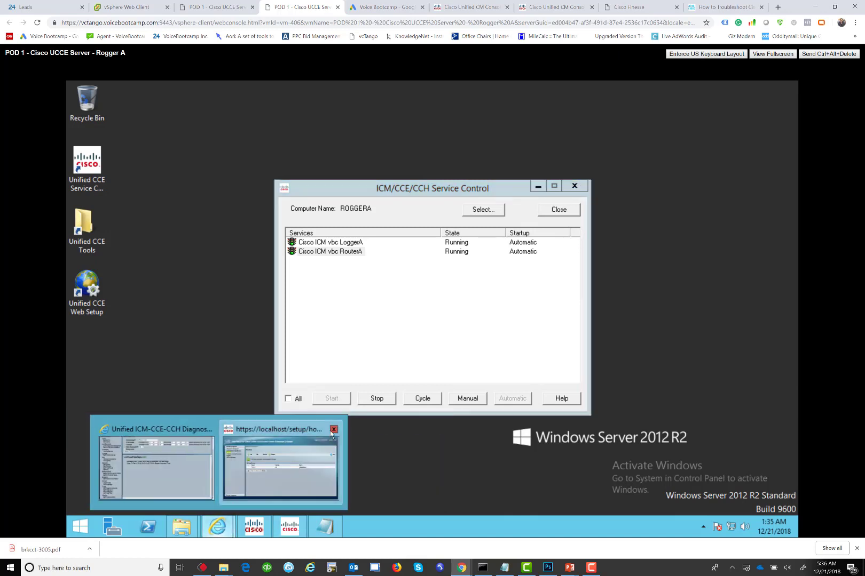
left_click(312, 445)
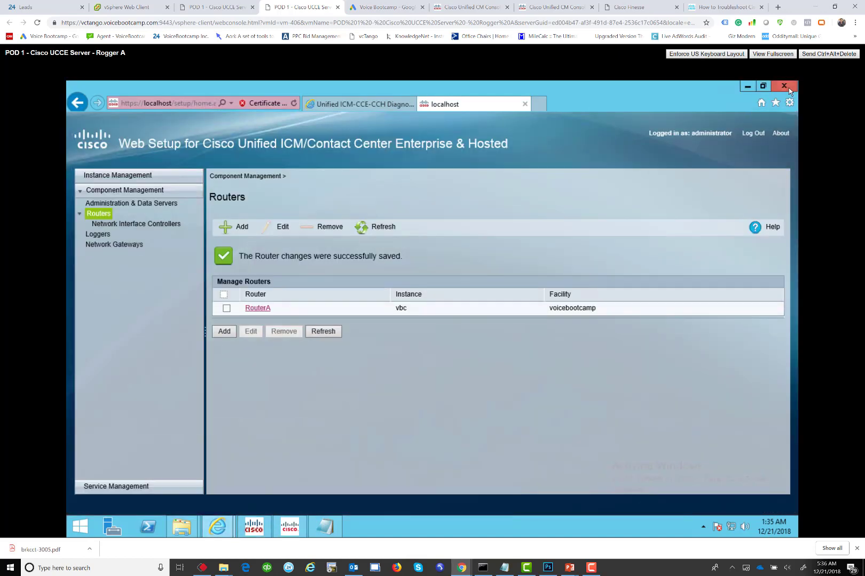
left_click(783, 86)
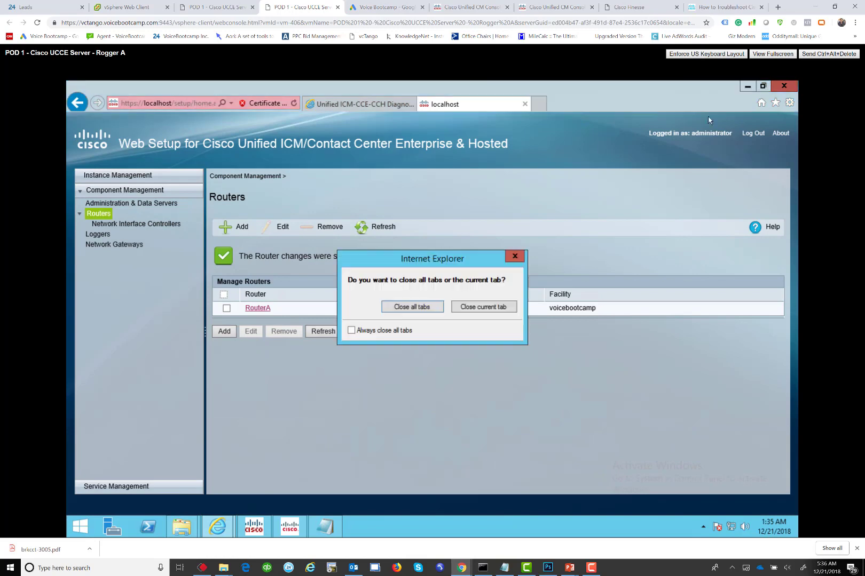
left_click(416, 309)
Step: Open Diagnostic Framework Portico from Unified CCE Tools, continue past the certificate warning and sign in with the saved credentials
double_click(91, 233)
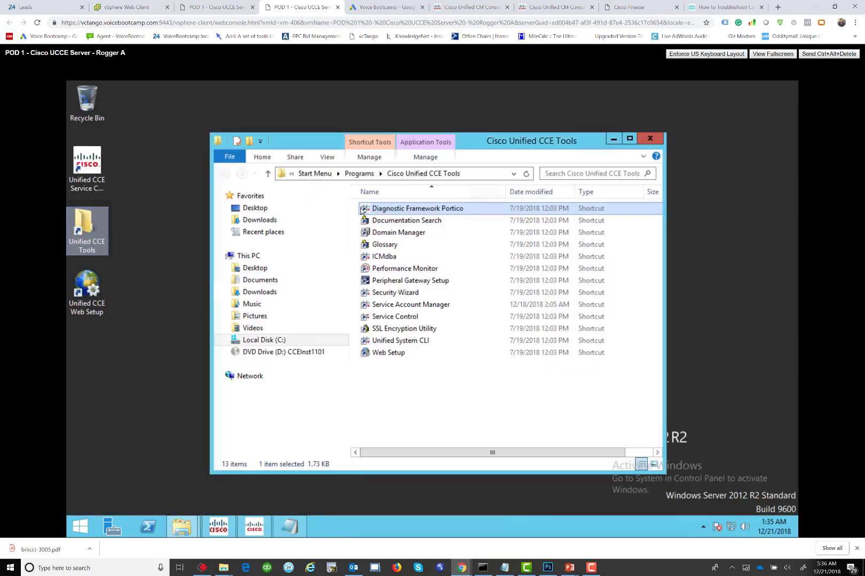
double_click(383, 209)
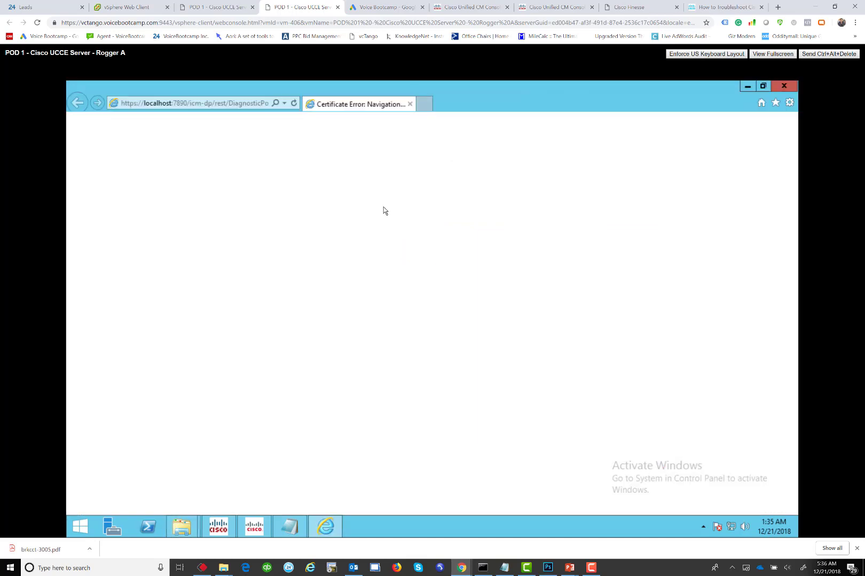
left_click(283, 274)
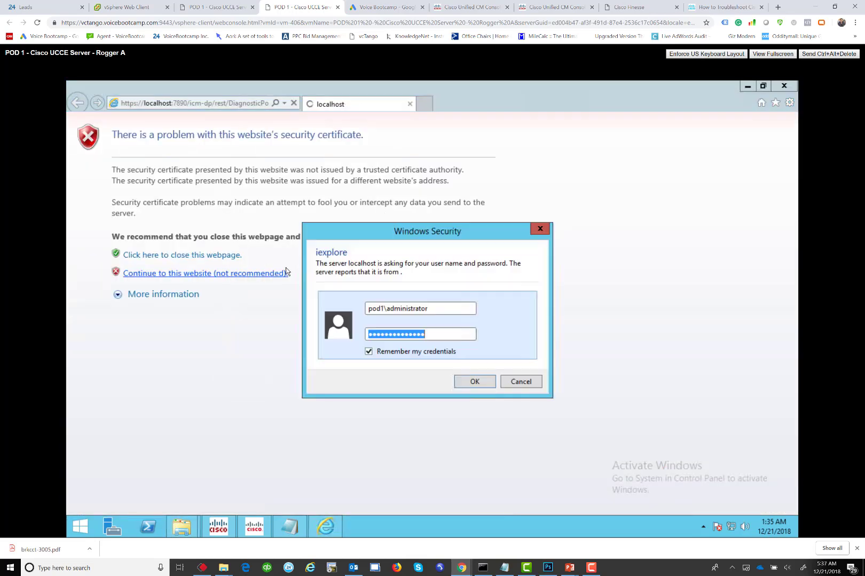
left_click(472, 381)
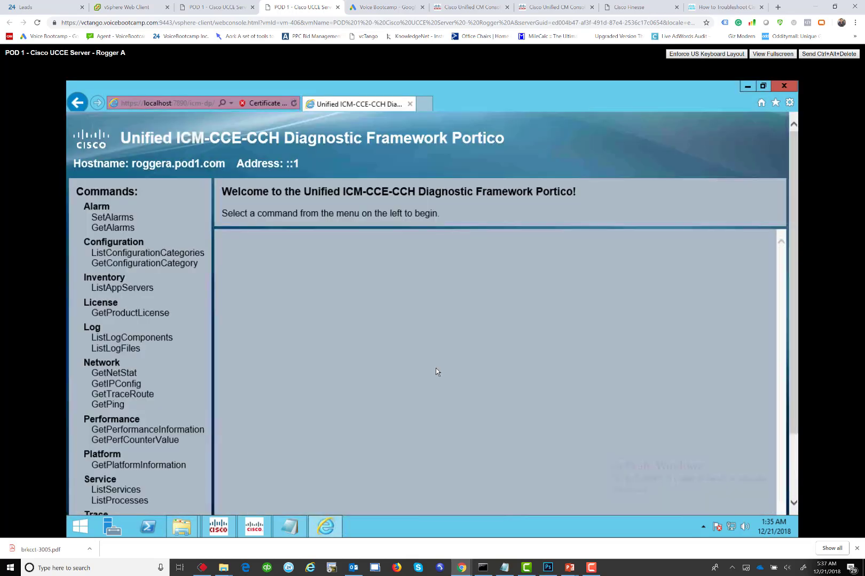
Step: List the trace files of the Router A/mds component using the default date range
scroll(165, 440, "down", 2)
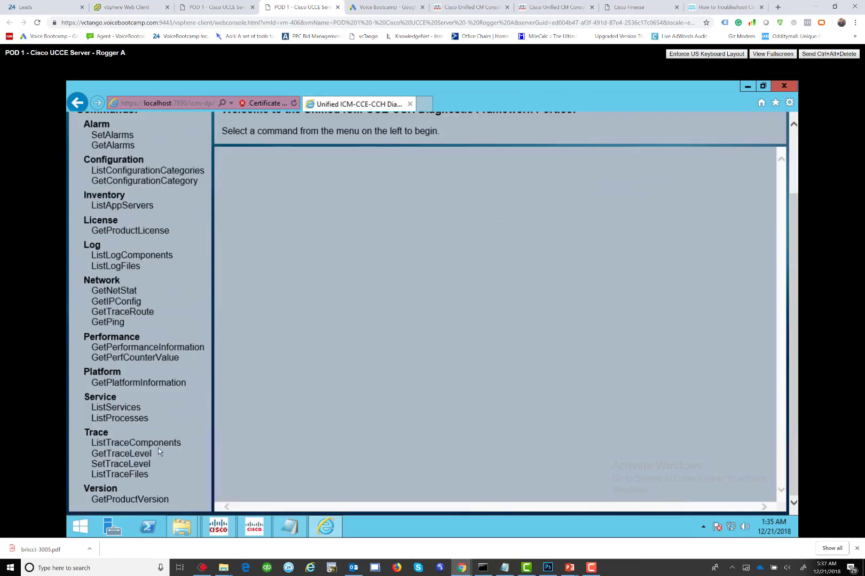
left_click(122, 475)
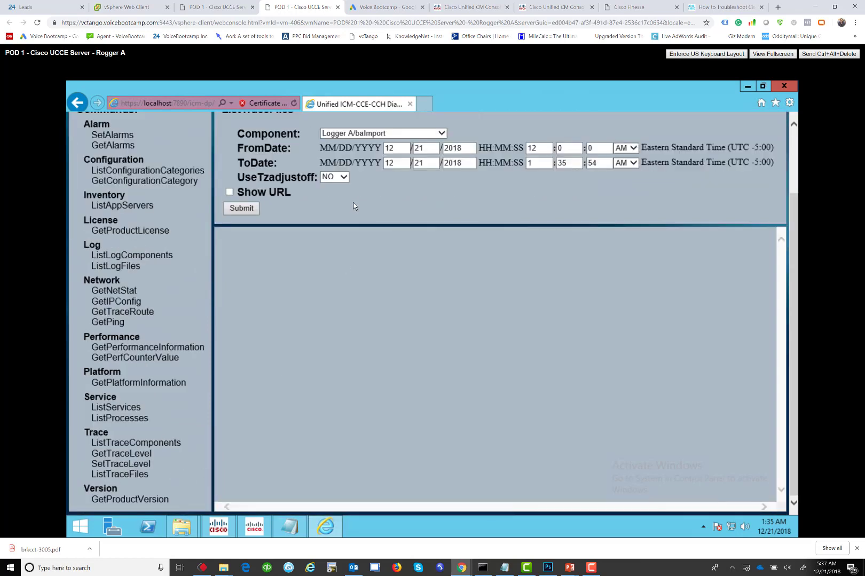
left_click(401, 135)
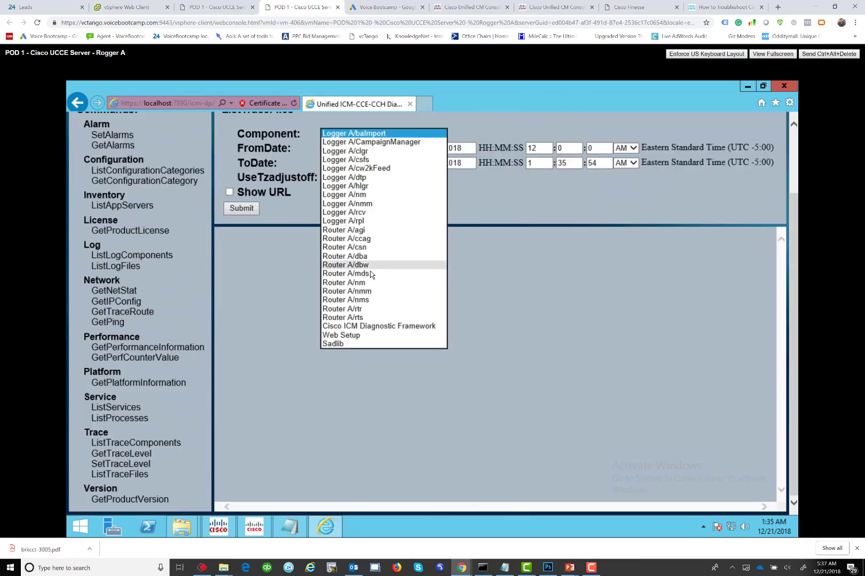
left_click(372, 274)
left_click(245, 211)
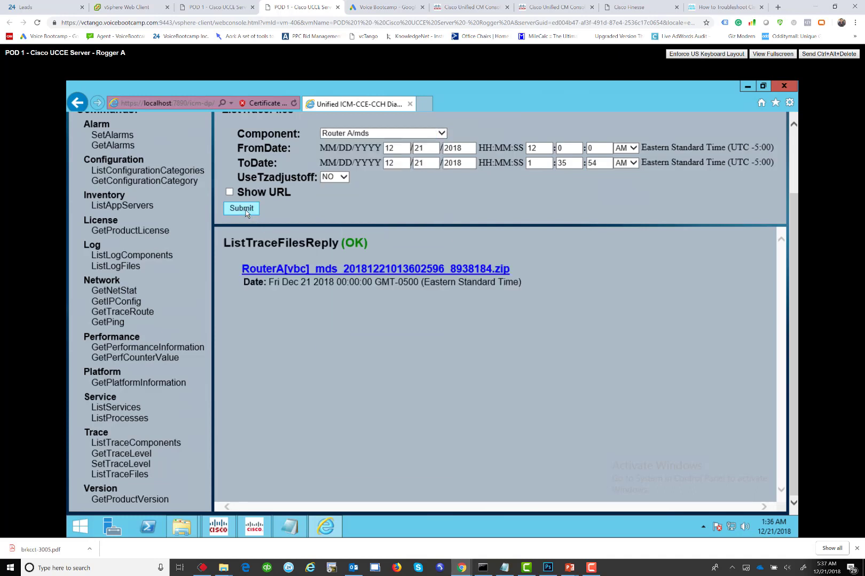
Step: Open the generated RouterA mds trace archive and display the log from its EMSLogFile folder in a maximized Notepad window
left_click(311, 270)
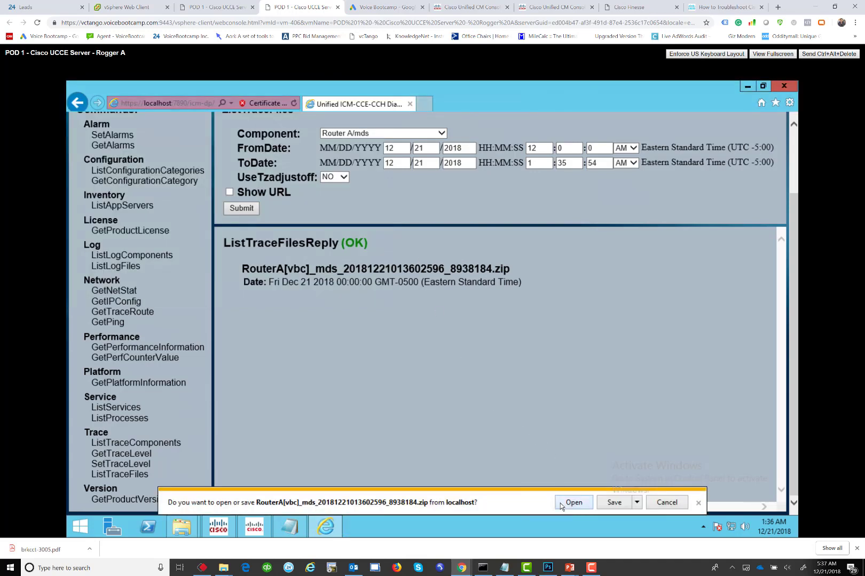
left_click(560, 503)
double_click(442, 187)
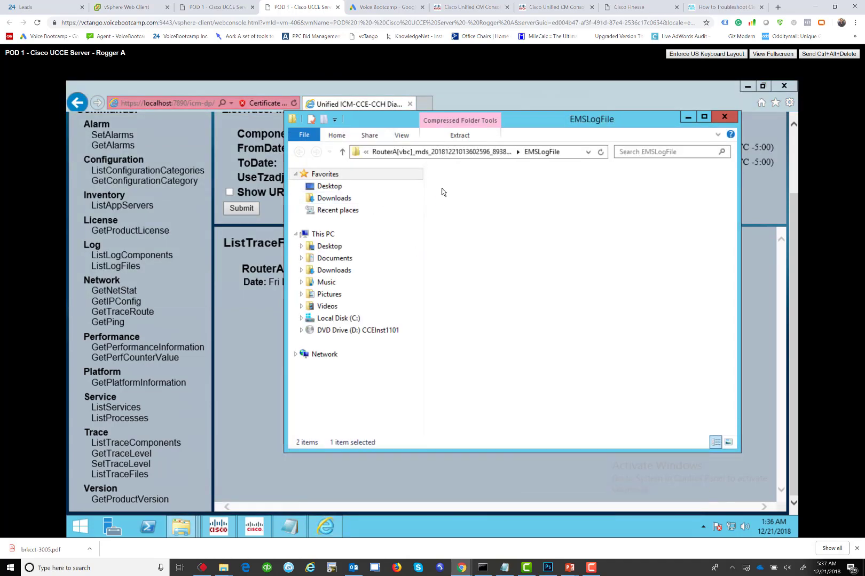
double_click(441, 186)
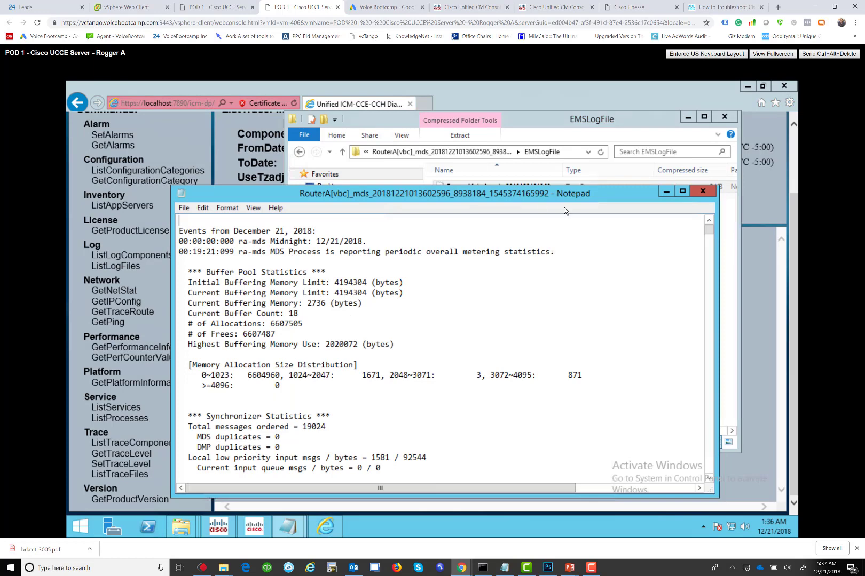
left_click(682, 192)
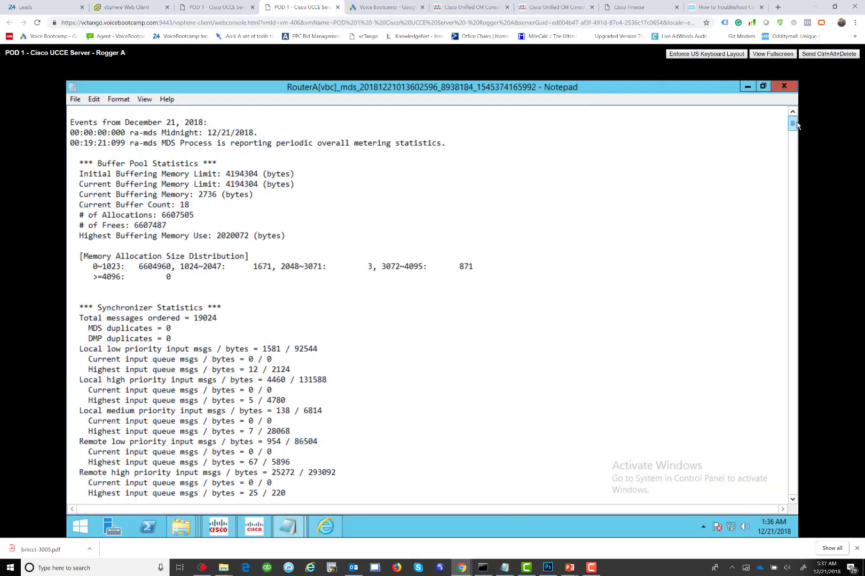
Step: Examine the end of the MDS log, highlighting the entries on MDS service state, synchronizer duplex operation and peer synchronizer communication
left_click_drag(792, 124, 799, 503)
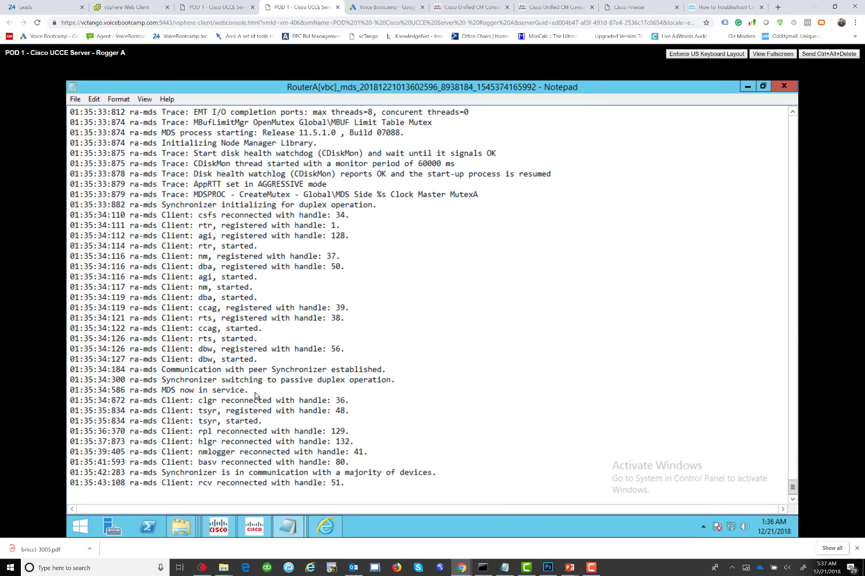
left_click_drag(257, 397, 159, 394)
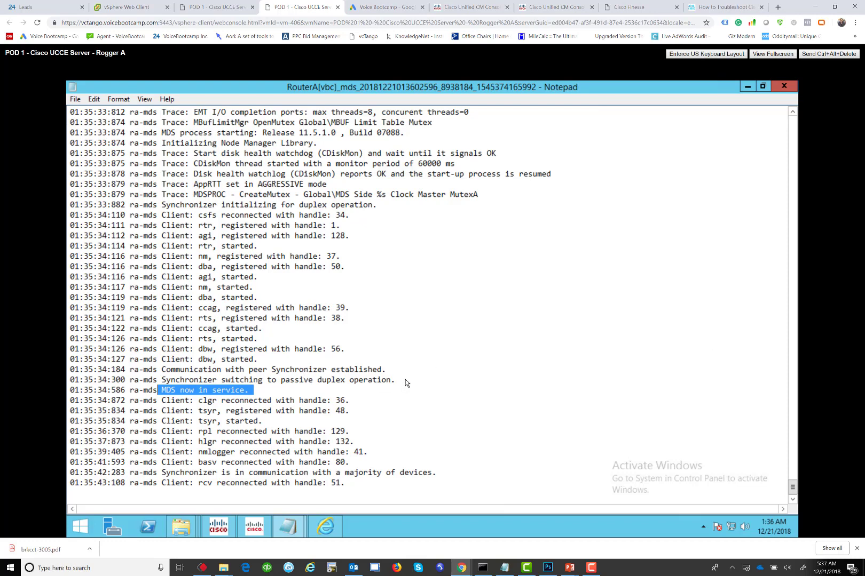
left_click_drag(401, 380, 158, 384)
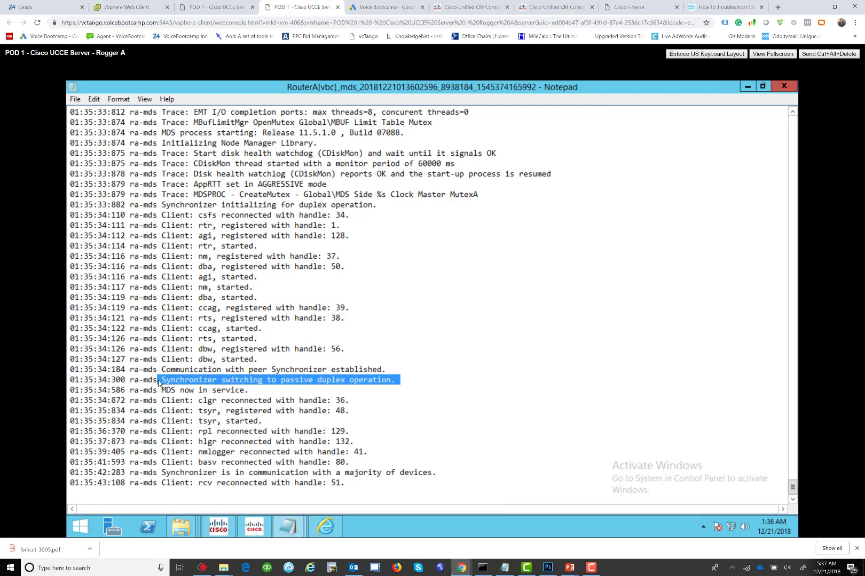
left_click_drag(162, 370, 387, 374)
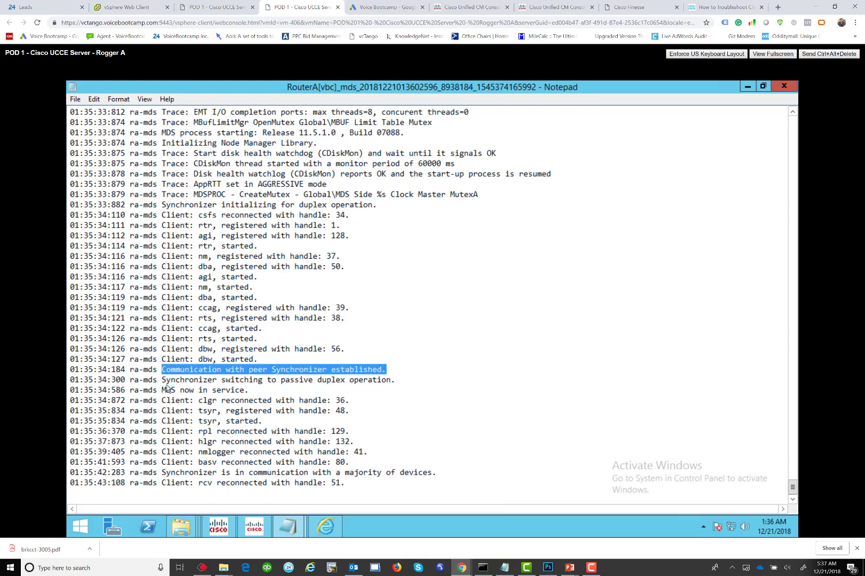
Step: Highlight the log entry on the MDS service state, and clear the Notepad, EMSLogFile folder and Diagnostic Portico windows off the desktop
left_click_drag(165, 391, 257, 393)
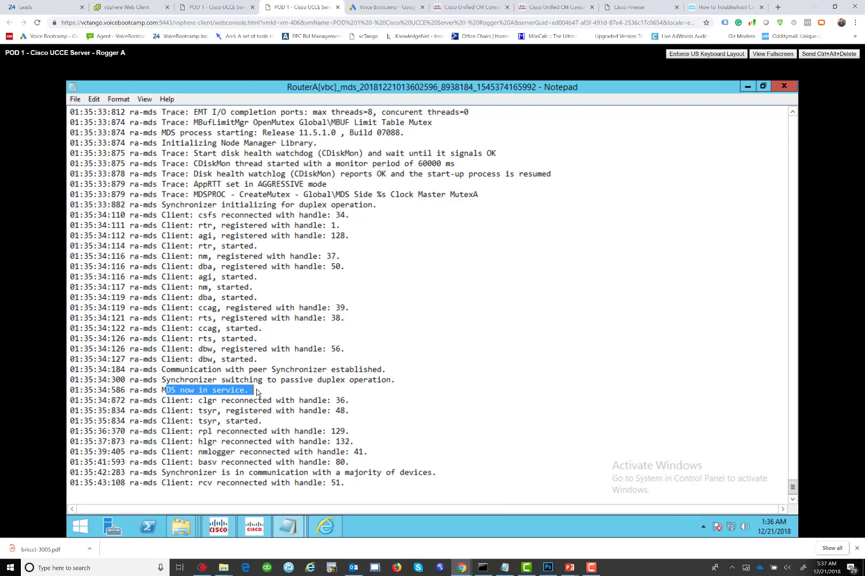
left_click(422, 360)
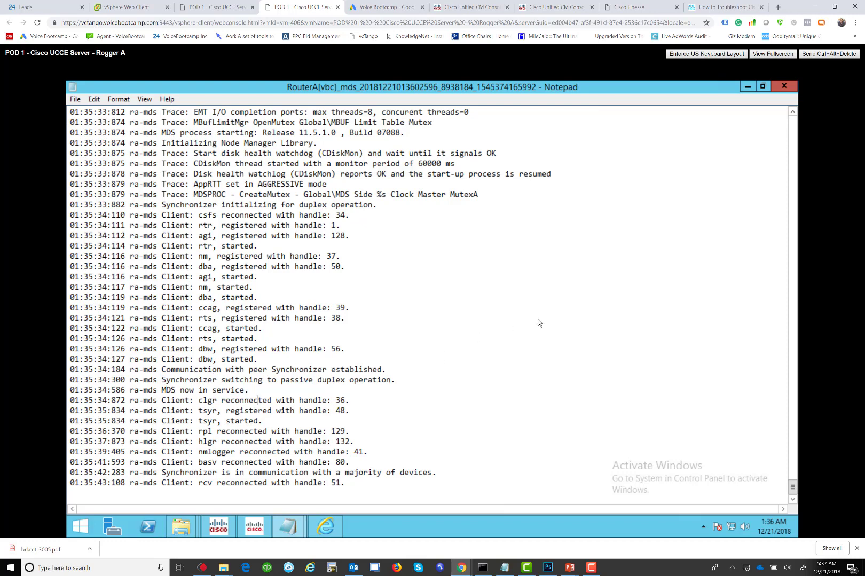
left_click(750, 87)
left_click(724, 116)
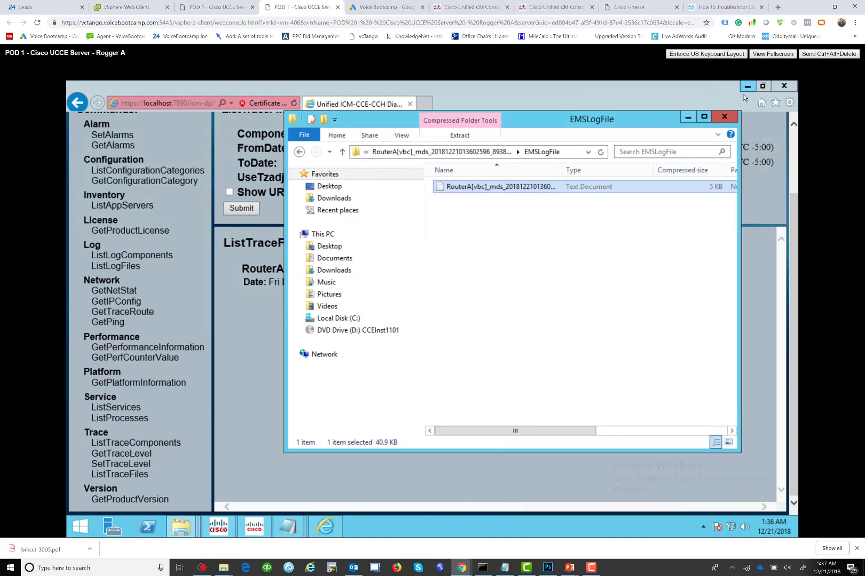
left_click(751, 86)
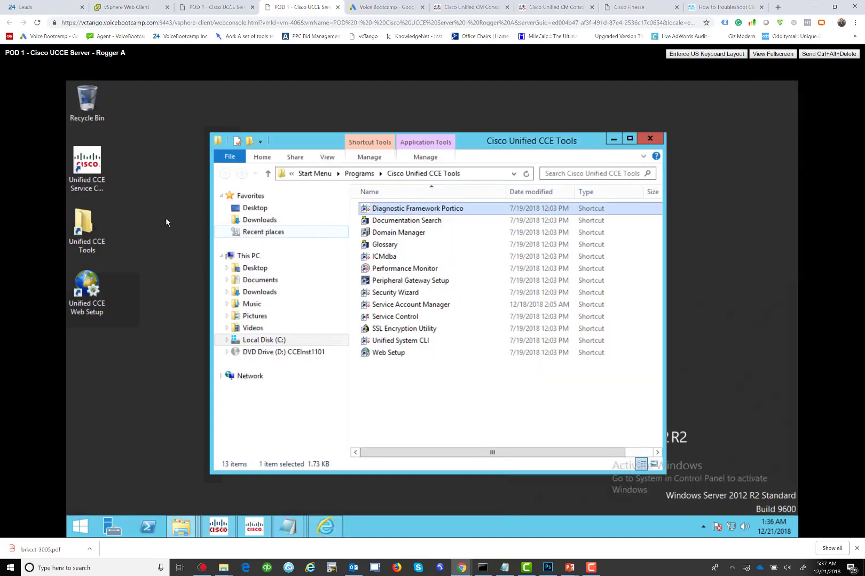
Step: Check the states of the LoggerA and RouterA services in Unified CCE Service Control, and clear the remaining windows off the desktop
double_click(87, 162)
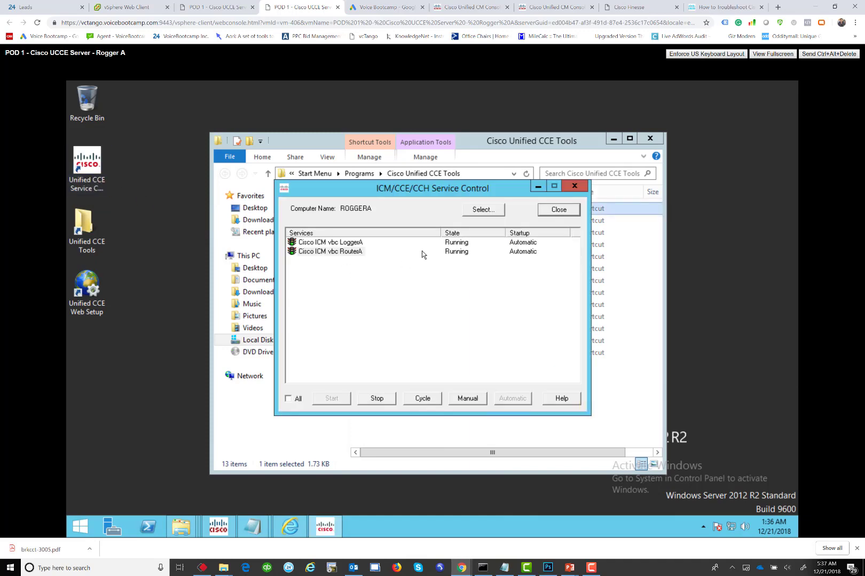
left_click(549, 212)
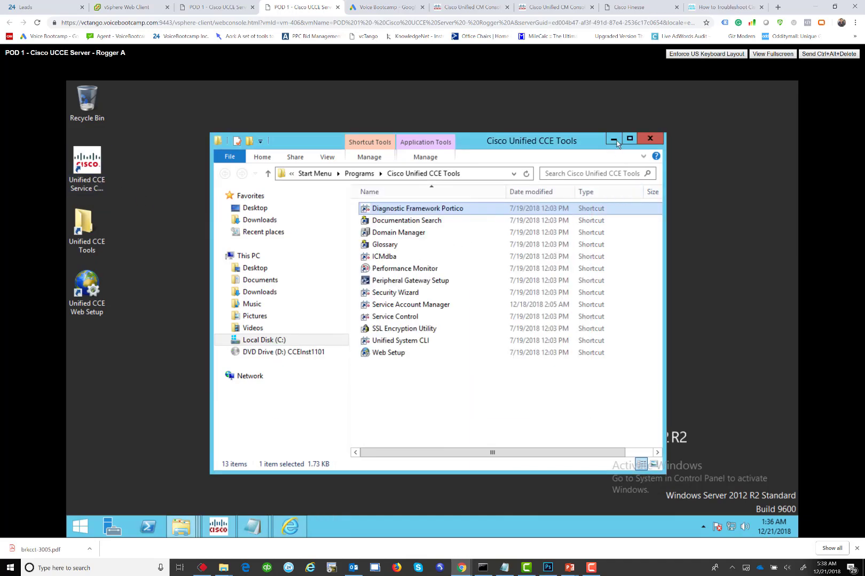
left_click(613, 140)
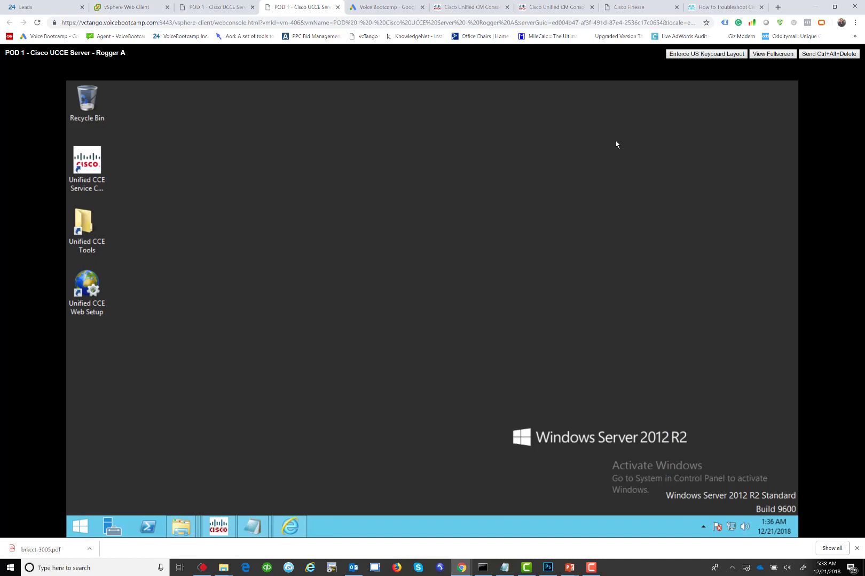